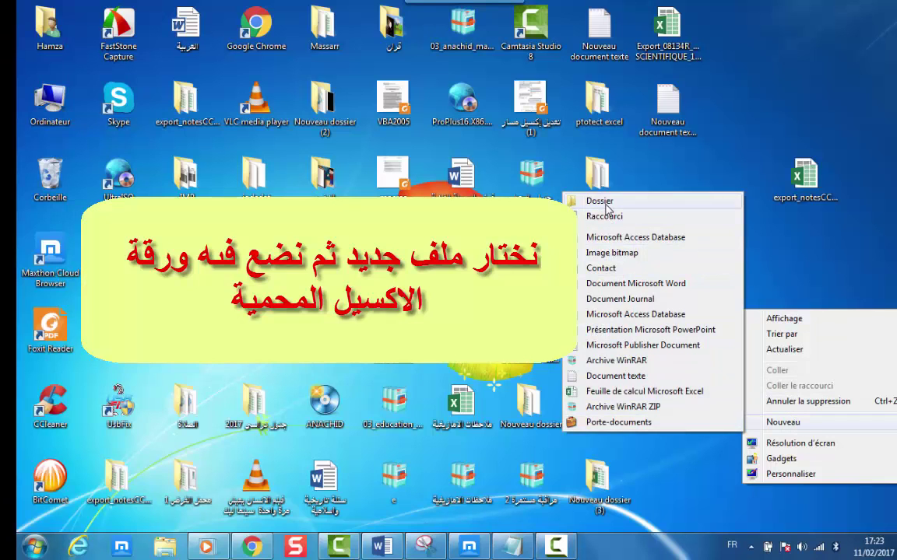
# Step: Create a desktop folder named UNPROTECT and move the export_notesCC workbook into it
pyautogui.click(604, 202)
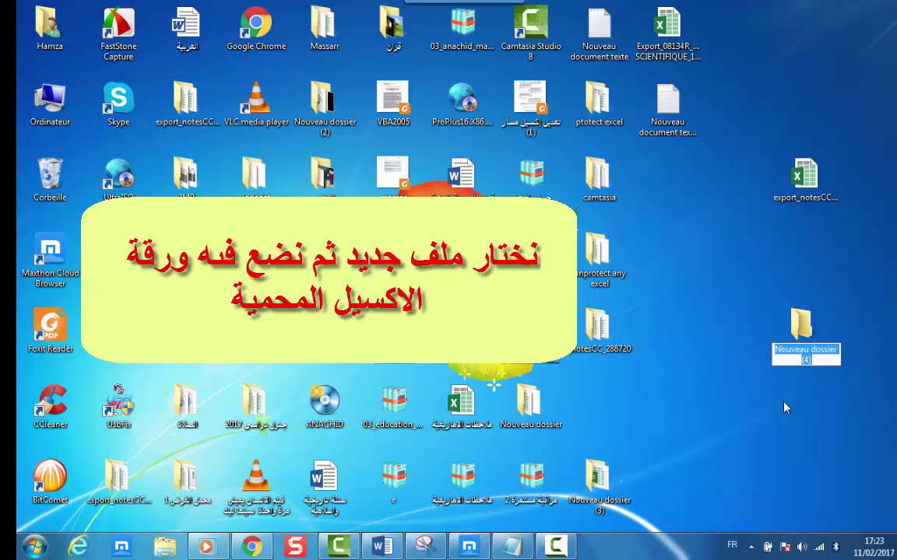
pyautogui.write('UNPROTEC')
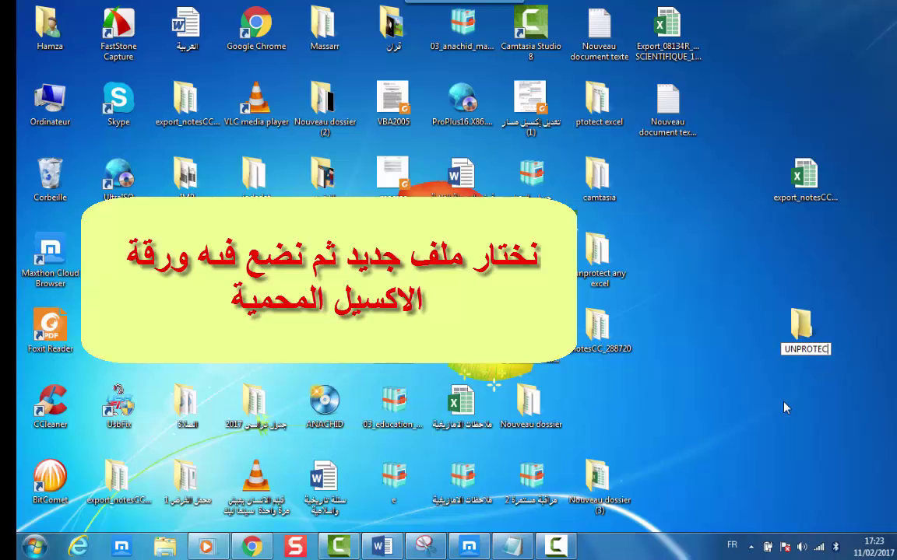
pyautogui.write('T')
pyautogui.press('Return')
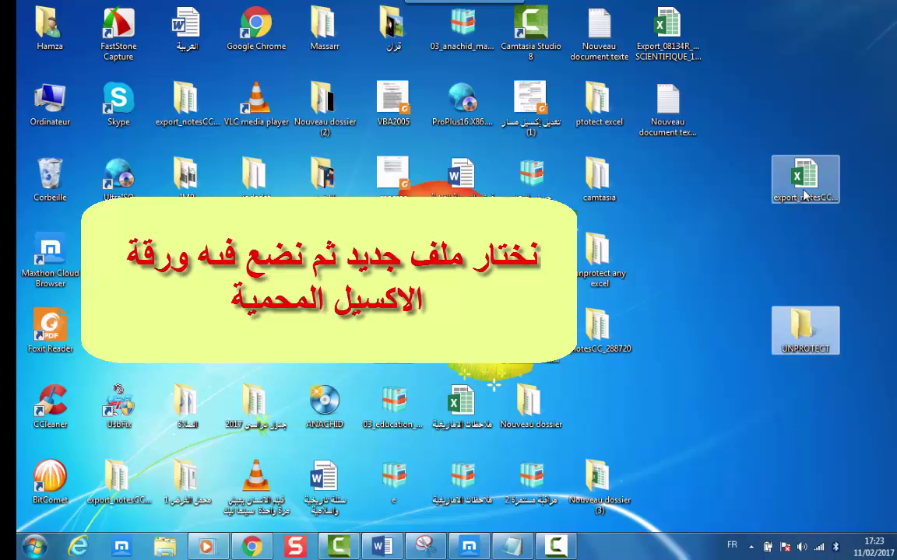
pyautogui.moveTo(802, 206); pyautogui.dragTo(805, 333)
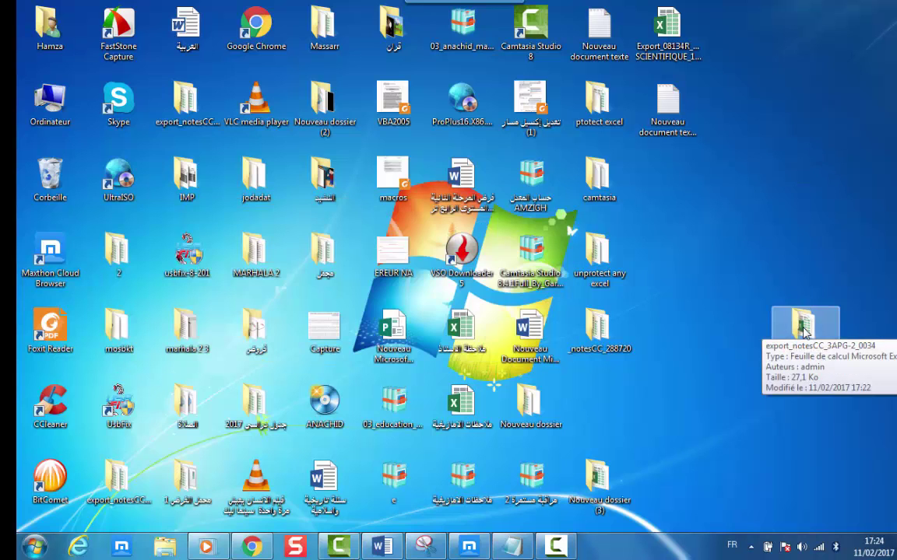
# Step: Open the UNPROTECT folder and launch the export_notesCC workbook in Excel
pyautogui.doubleClick(805, 327)
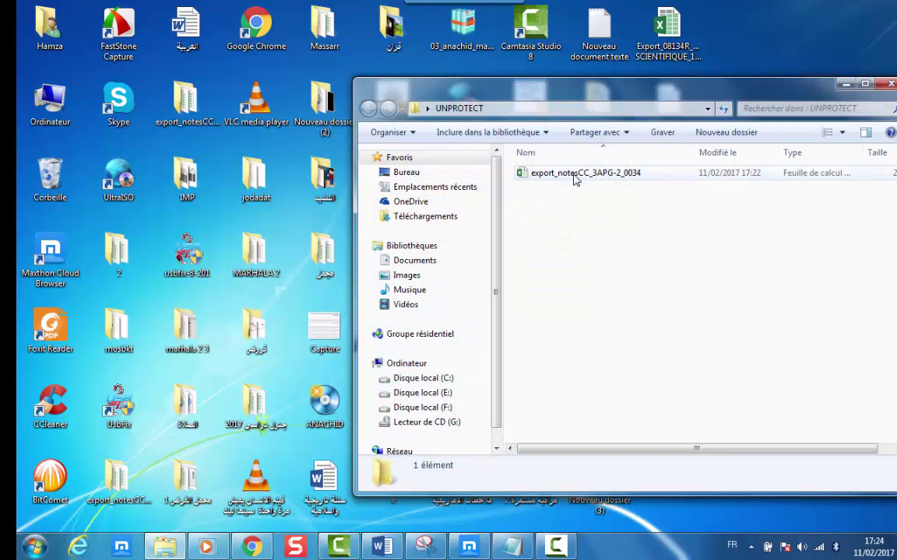
pyautogui.click(574, 174)
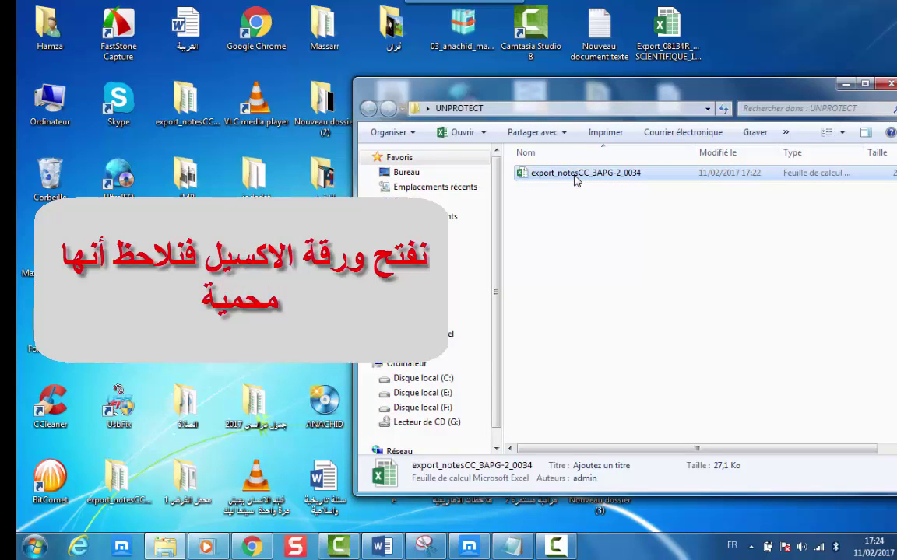
pyautogui.doubleClick(575, 174)
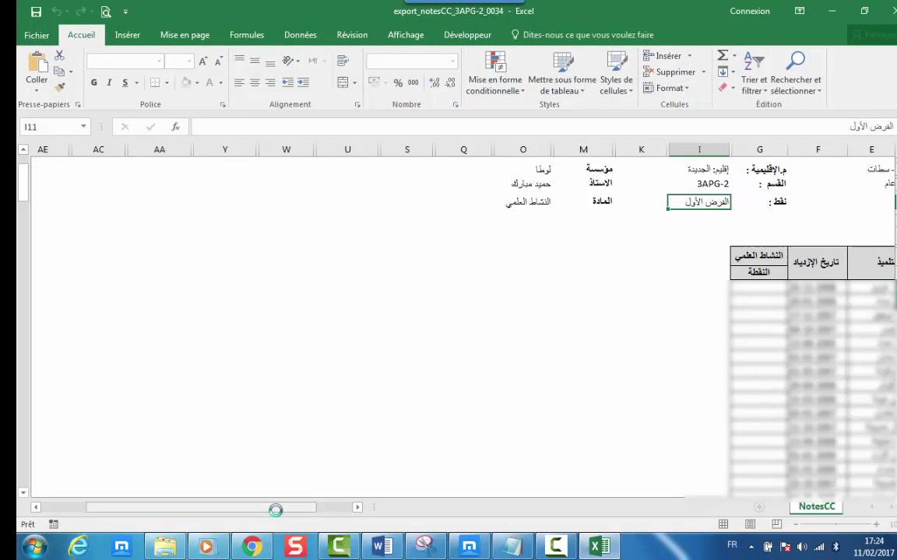
# Step: Try editing the date, student name and student ID cells, dismissing each protected-sheet warning
pyautogui.click(316, 509)
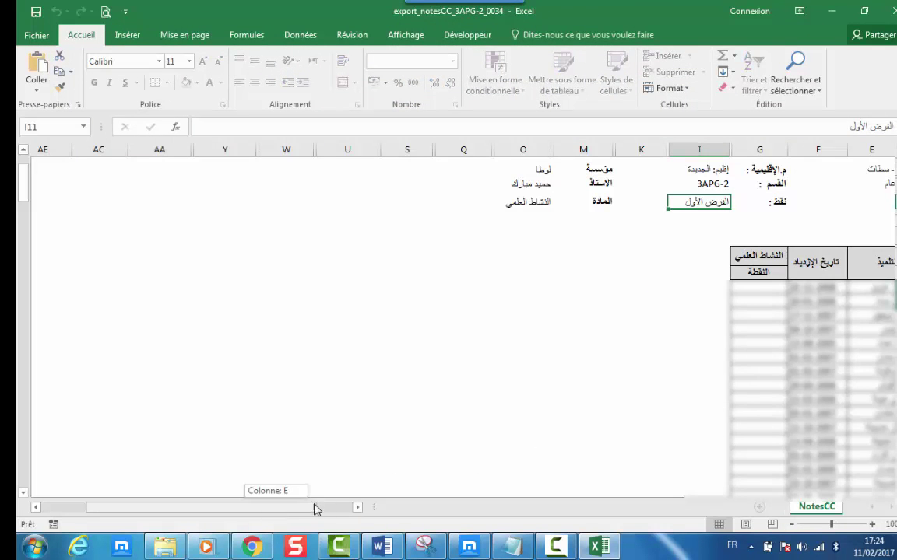
pyautogui.moveTo(316, 509); pyautogui.dragTo(354, 509)
pyautogui.doubleClick(680, 279)
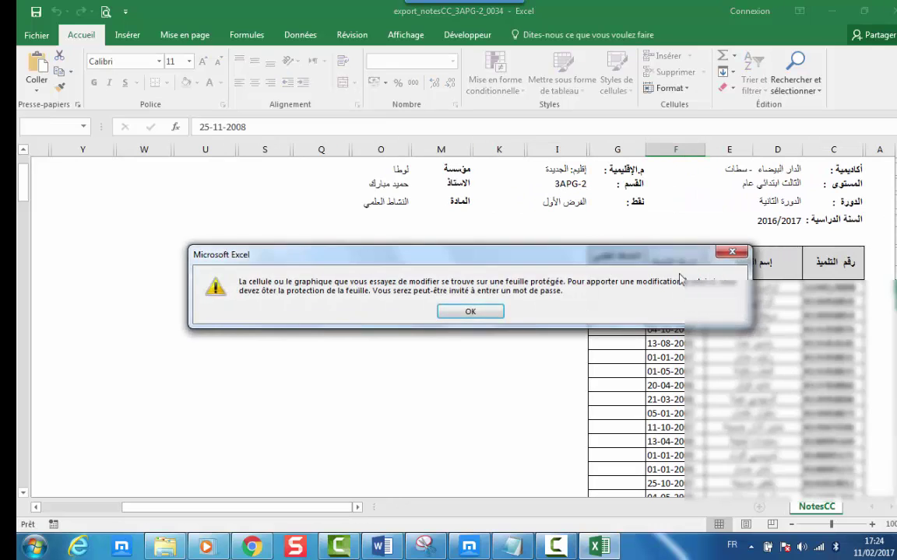
pyautogui.press('Return')
pyautogui.doubleClick(724, 288)
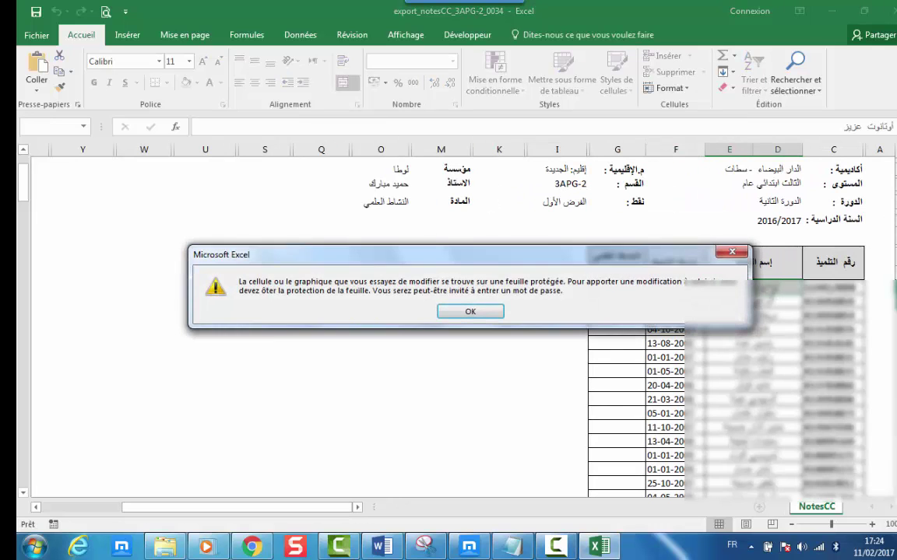
pyautogui.press('Return')
pyautogui.doubleClick(832, 288)
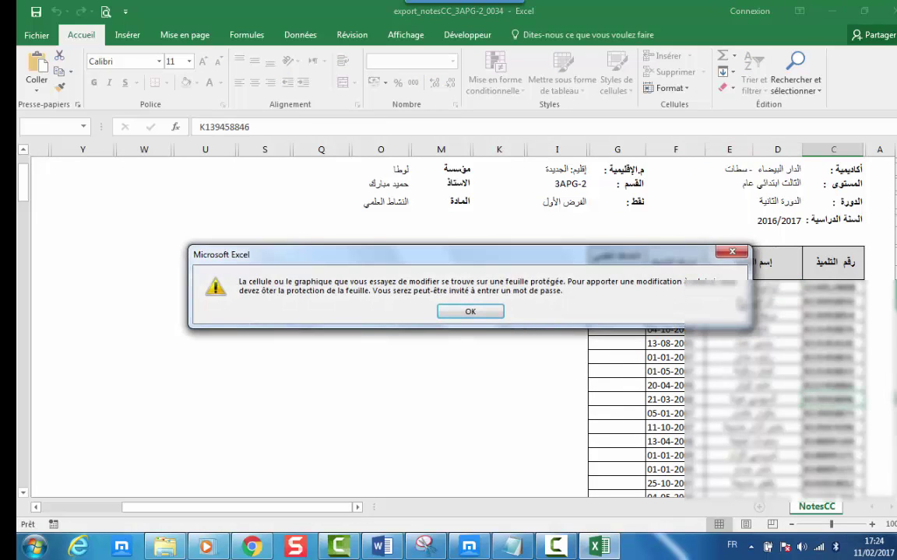
pyautogui.press('Return')
# Step: Try editing G2, the لوطا cell and teacher name O9, then exit Excel
pyautogui.doubleClick(617, 169)
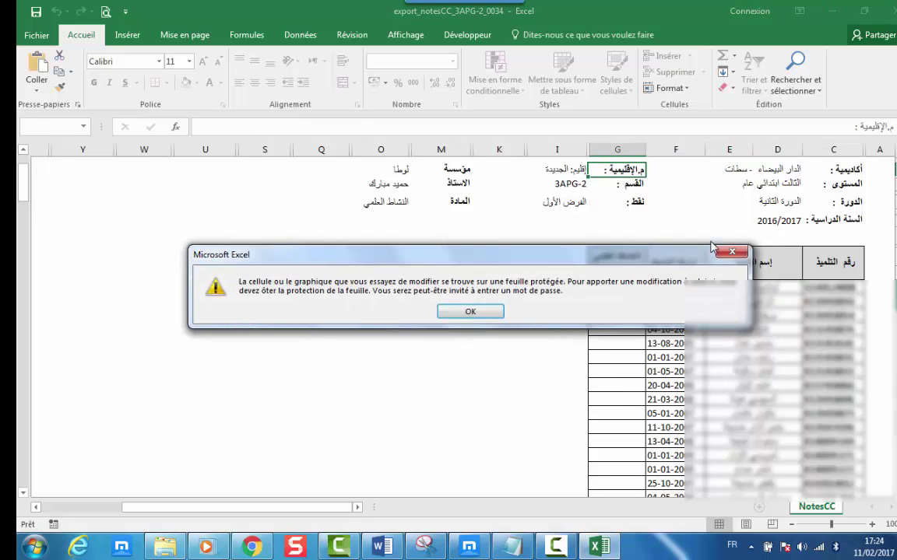
pyautogui.click(732, 252)
pyautogui.doubleClick(401, 170)
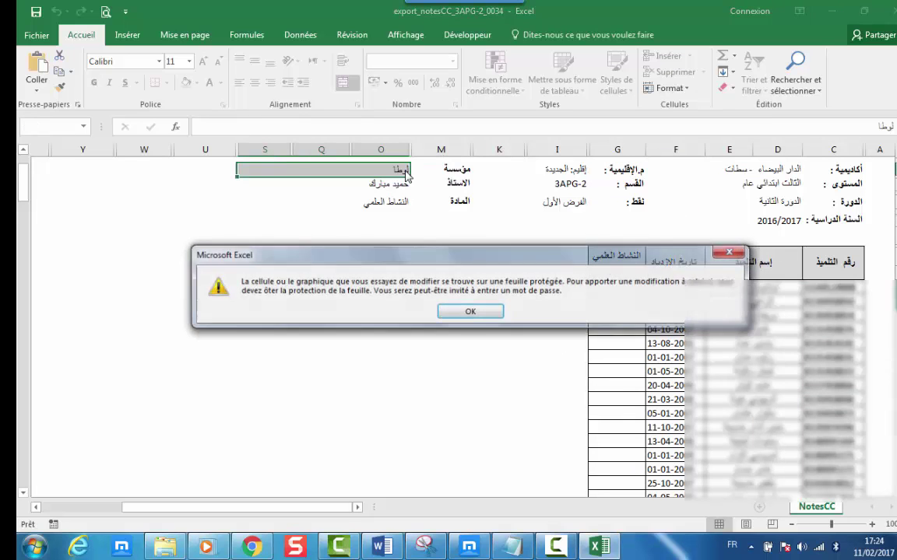
pyautogui.press('Return')
pyautogui.click(394, 185)
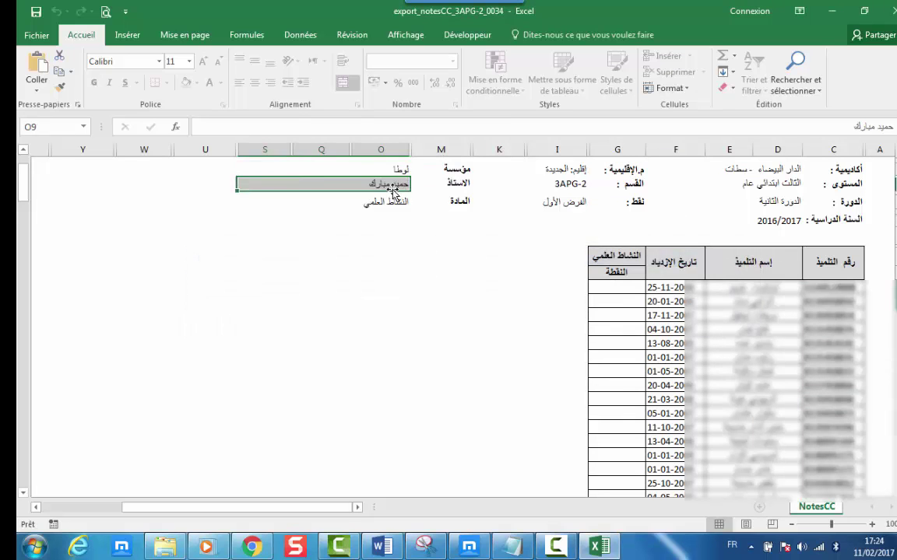
pyautogui.click(393, 193)
pyautogui.doubleClick(399, 185)
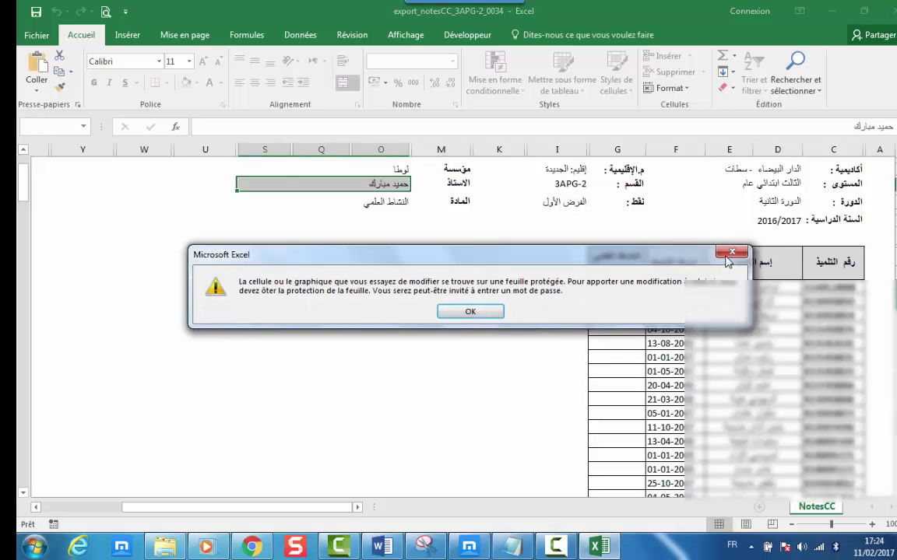
pyautogui.click(740, 251)
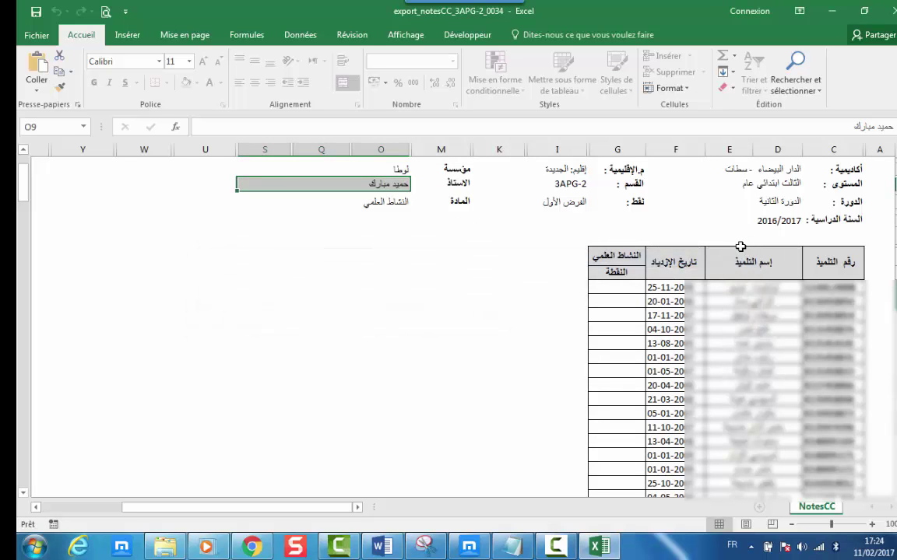
pyautogui.click(891, 13)
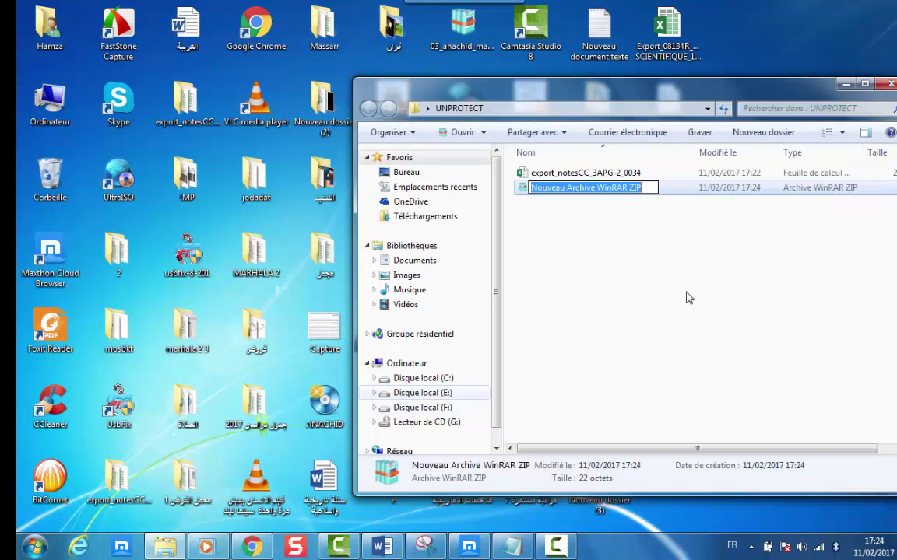
# Step: Keep the new ZIP archive's default name and open it in WinRAR
pyautogui.click(526, 193)
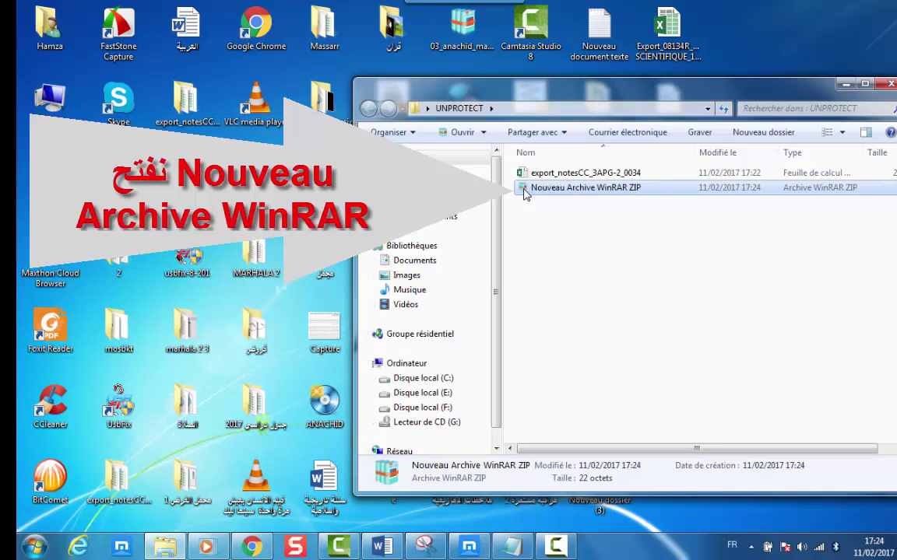
pyautogui.doubleClick(525, 191)
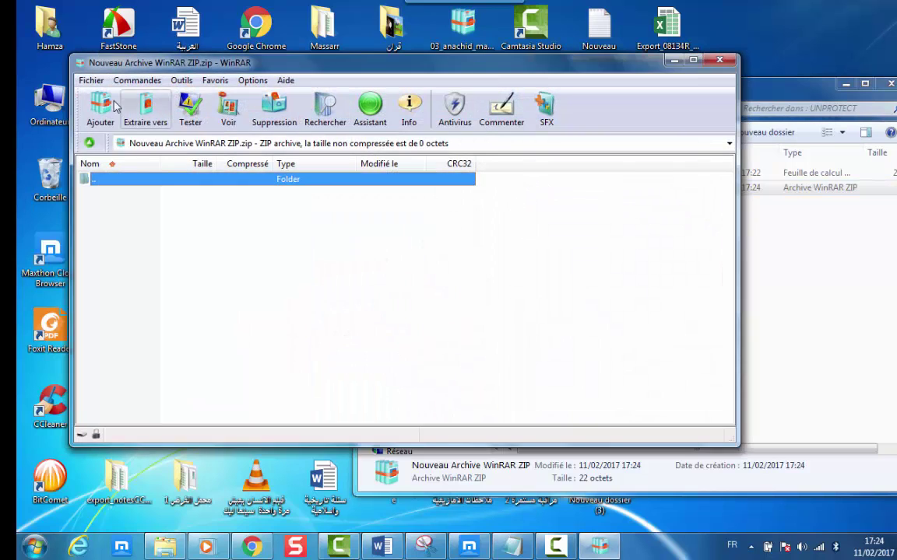
# Step: Open export_notesCC_3APG-2_0034.xlsx as an archive, with the file filter set to Tous les fichiers
pyautogui.click(91, 80)
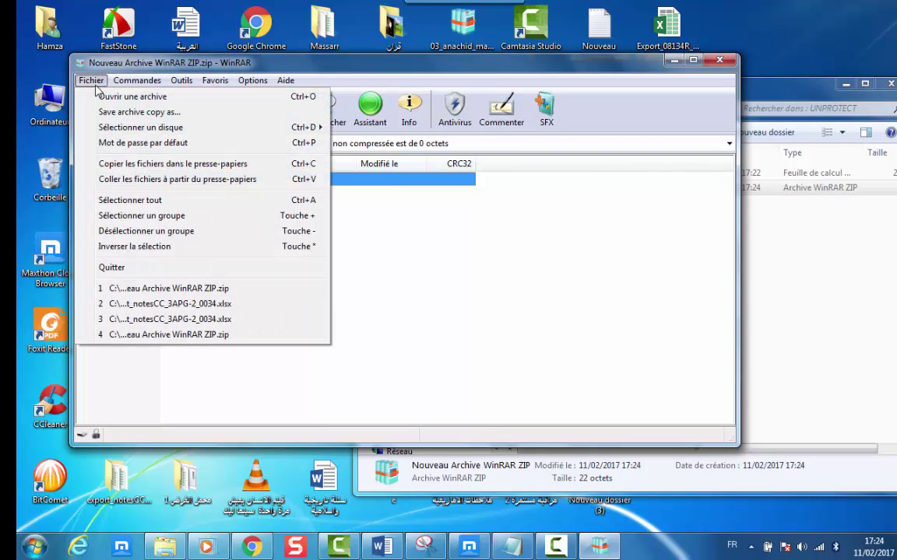
pyautogui.click(109, 97)
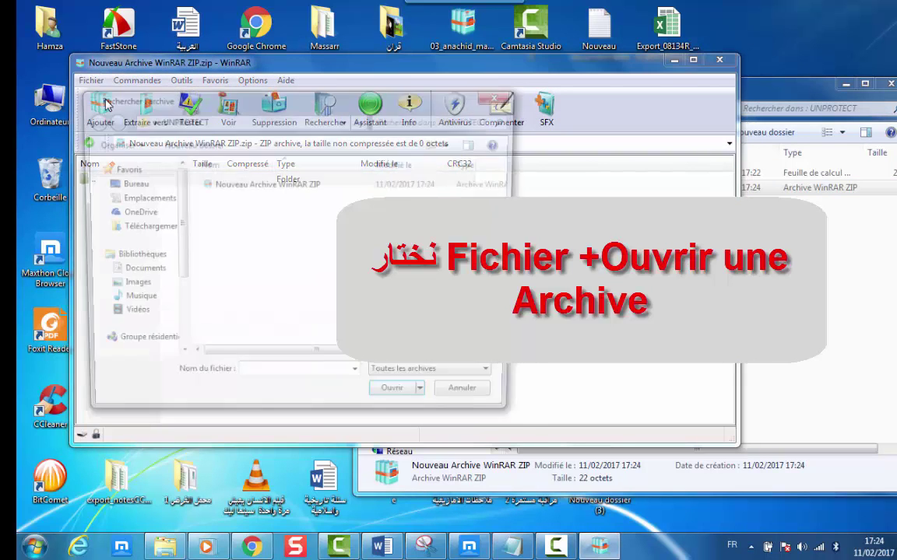
pyautogui.click(498, 379)
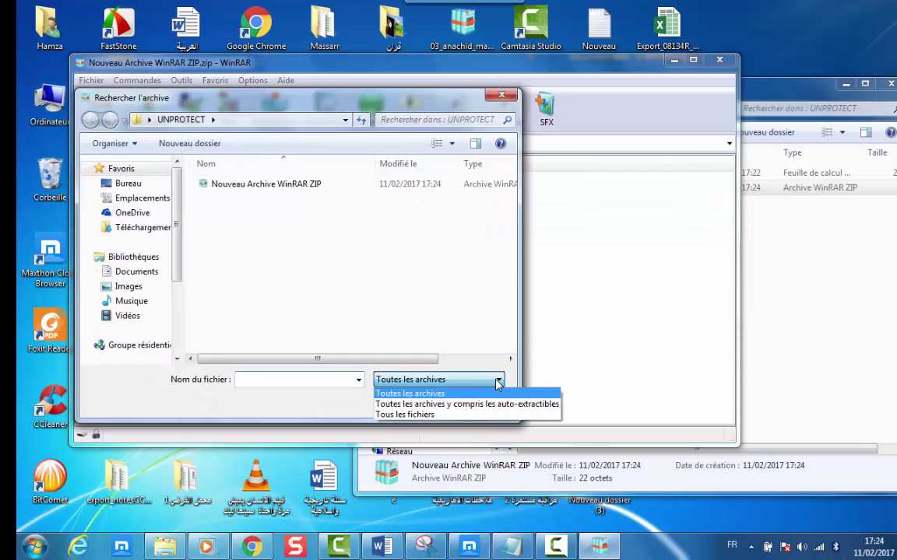
pyautogui.click(427, 415)
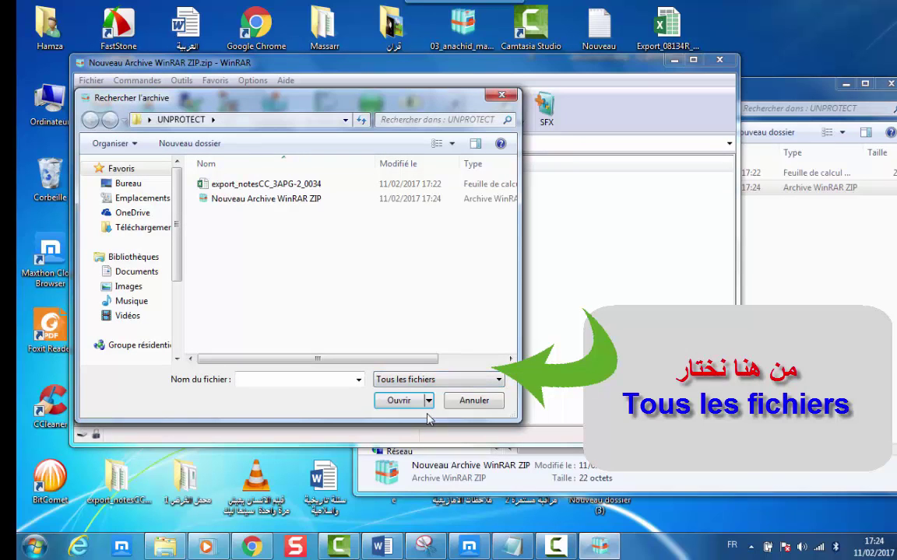
pyautogui.doubleClick(288, 184)
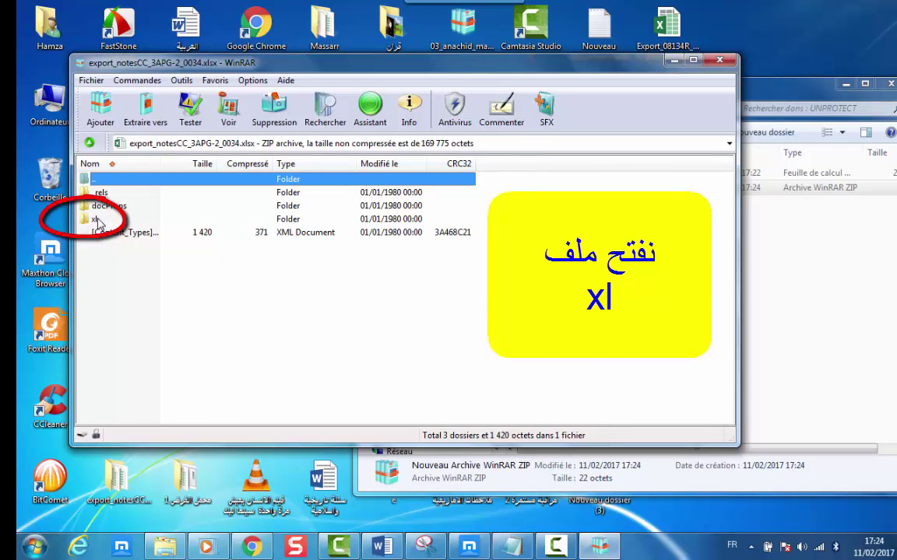
# Step: Enter the xl folder, maximize WinRAR, and rename workbook.xml to workbookxml
pyautogui.doubleClick(98, 220)
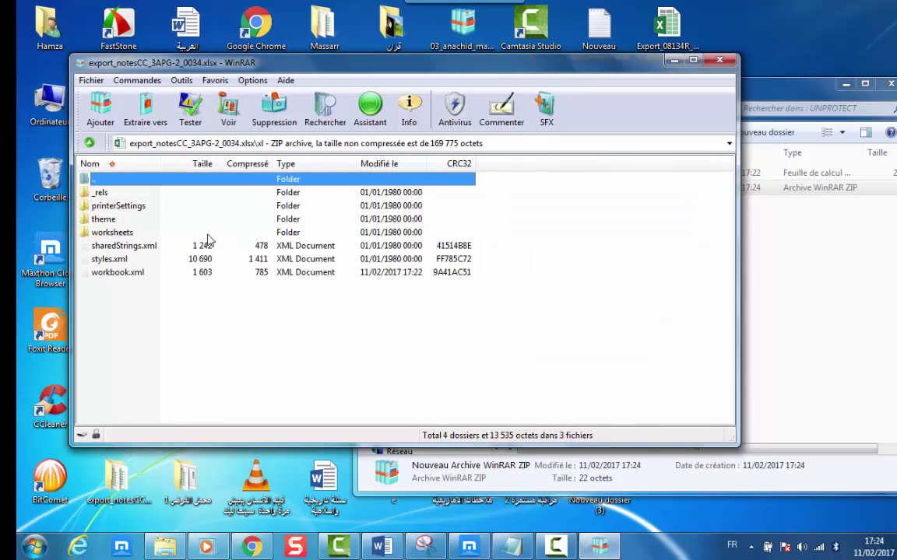
pyautogui.doubleClick(627, 61)
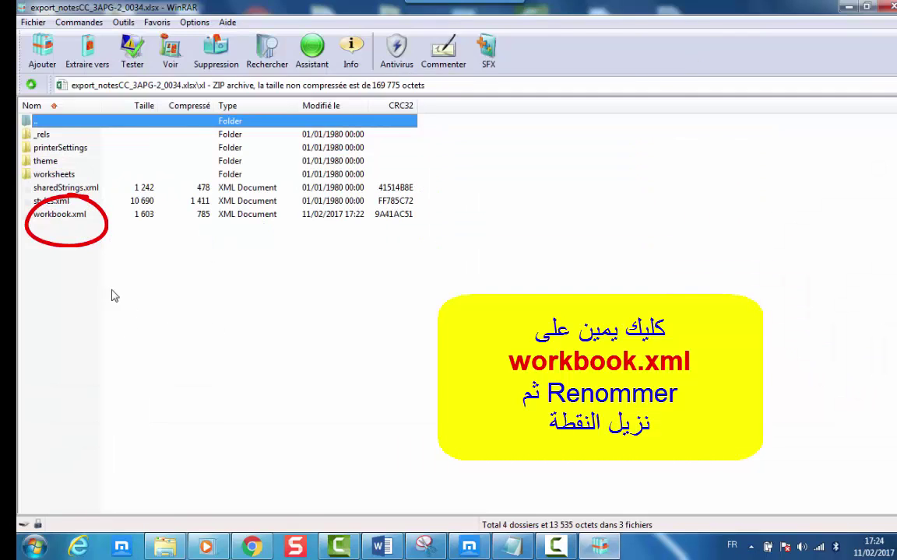
pyautogui.rightClick(54, 217)
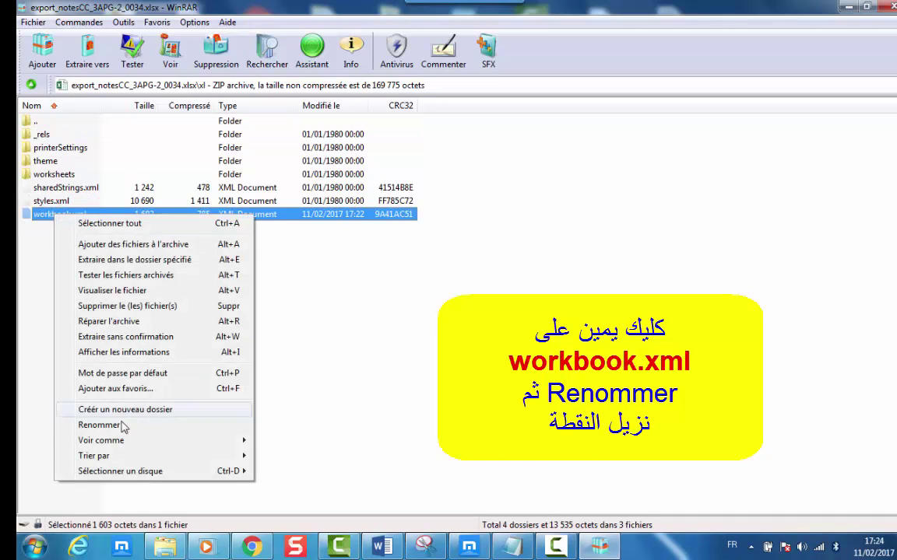
pyautogui.click(99, 425)
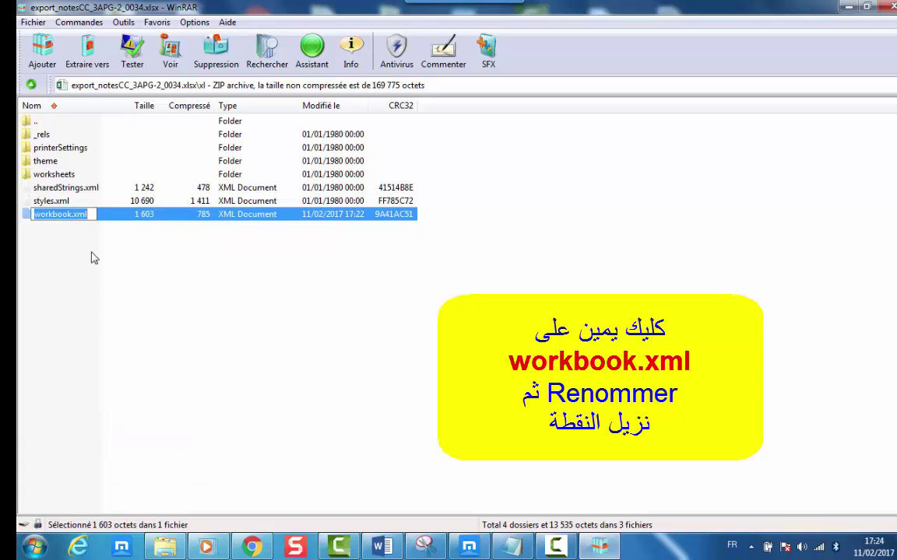
pyautogui.click(74, 214)
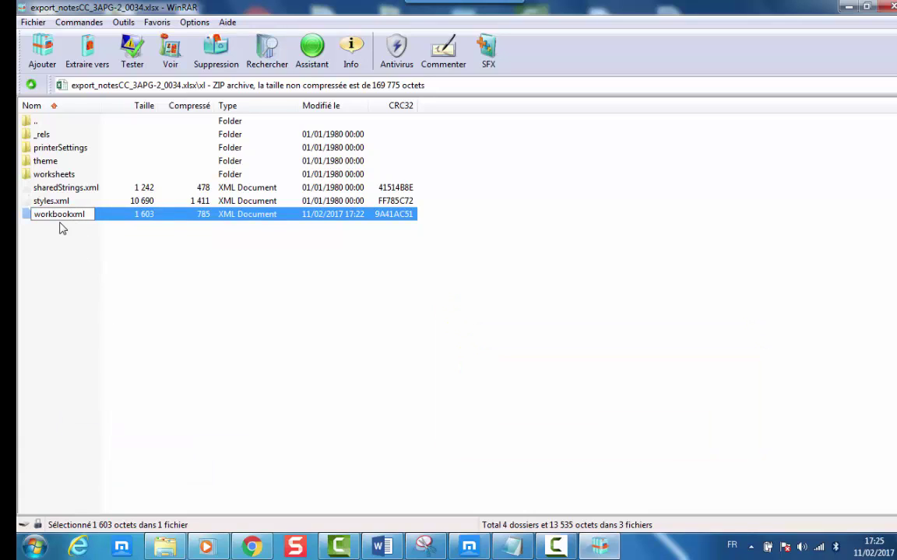
pyautogui.click(110, 256)
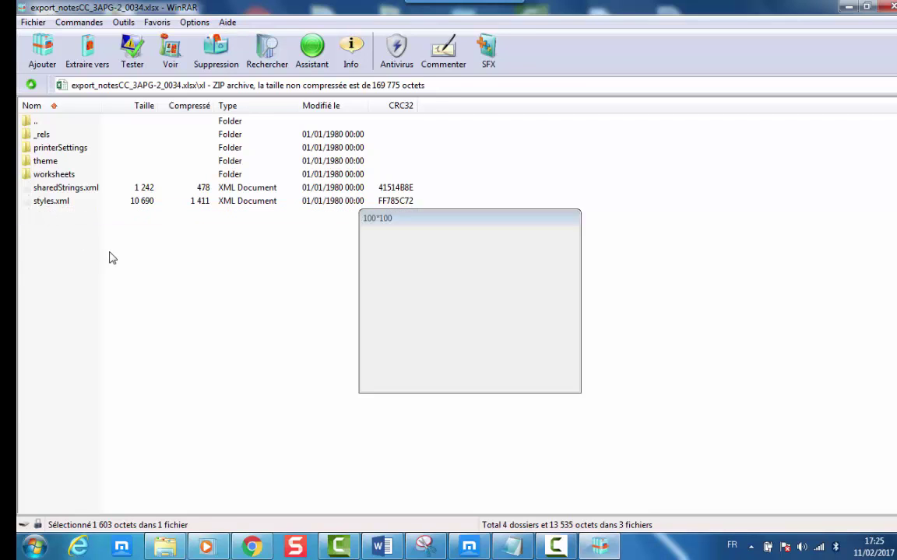
pyautogui.click(144, 216)
# Step: Open workbookxml with Bloc-notes to view its raw XML markup
pyautogui.doubleClick(144, 216)
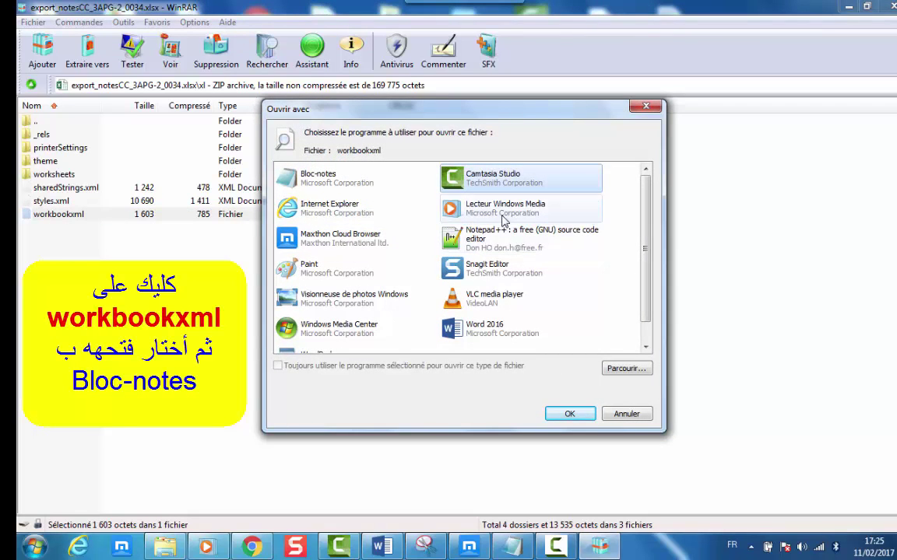
pyautogui.doubleClick(325, 178)
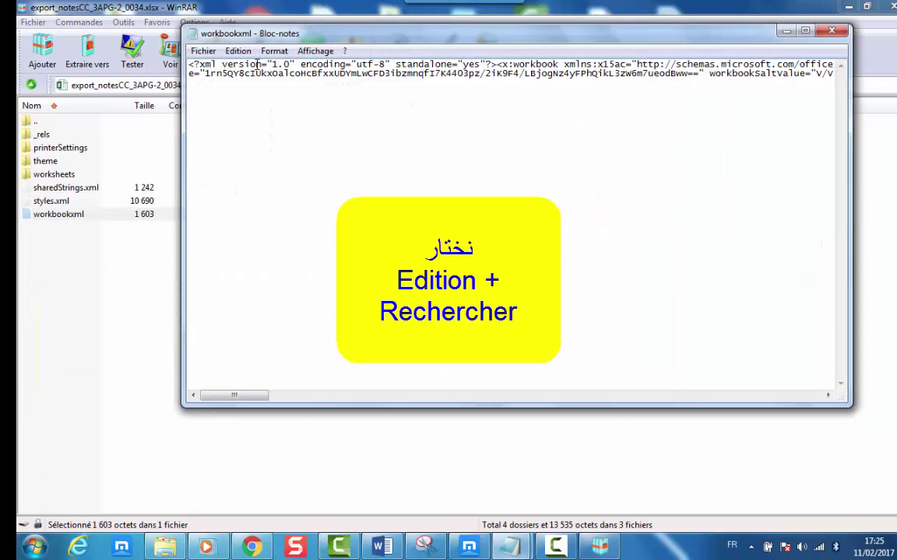
pyautogui.click(246, 53)
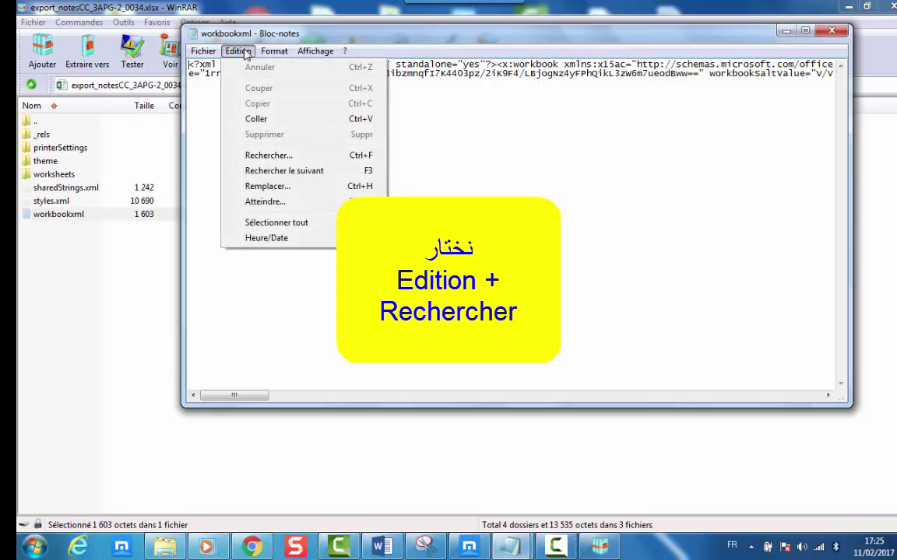
# Step: Search for WORKBOOKPROTECTION to locate the workbookProtection element, then close the search box
pyautogui.click(268, 156)
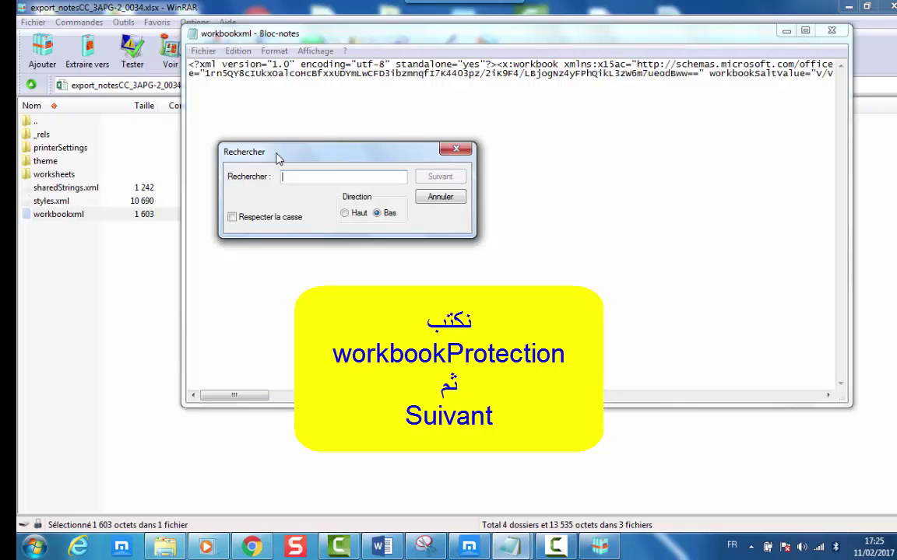
pyautogui.write('WORKBOOKPROTECTION')
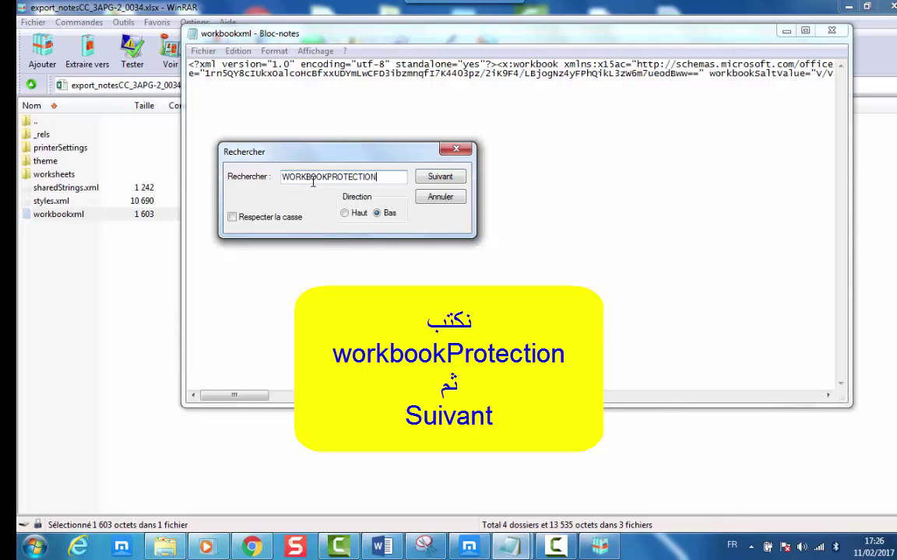
pyautogui.click(436, 177)
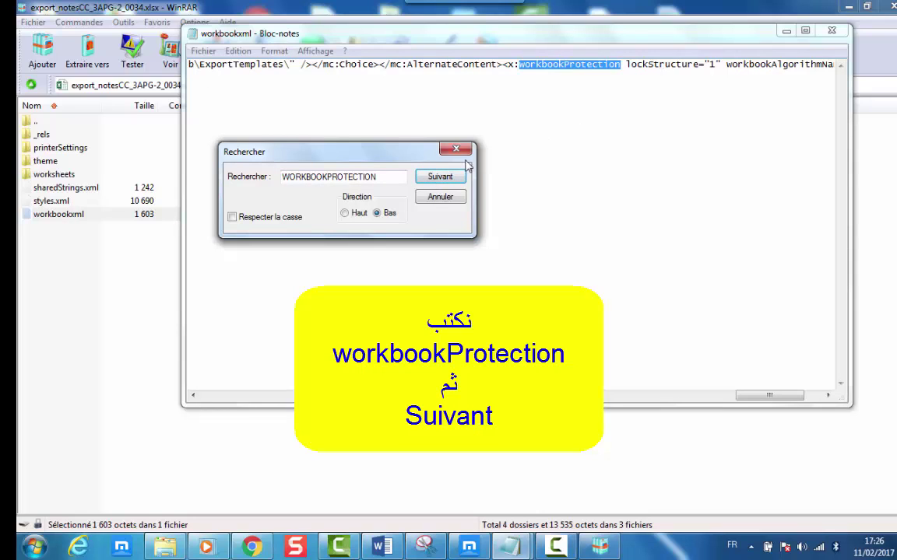
pyautogui.click(456, 148)
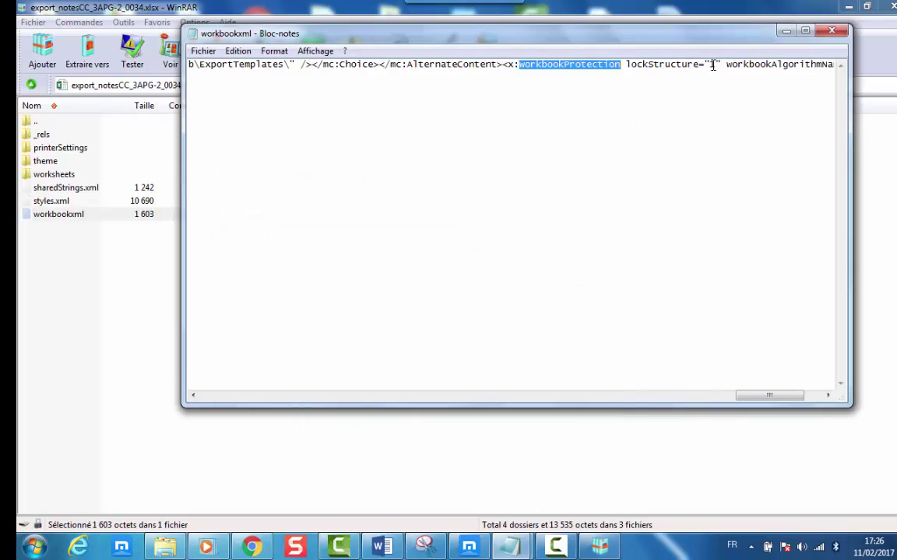
# Step: Replace lockStructure="1" with "0", save workbookxml and close Notepad
pyautogui.click(729, 66)
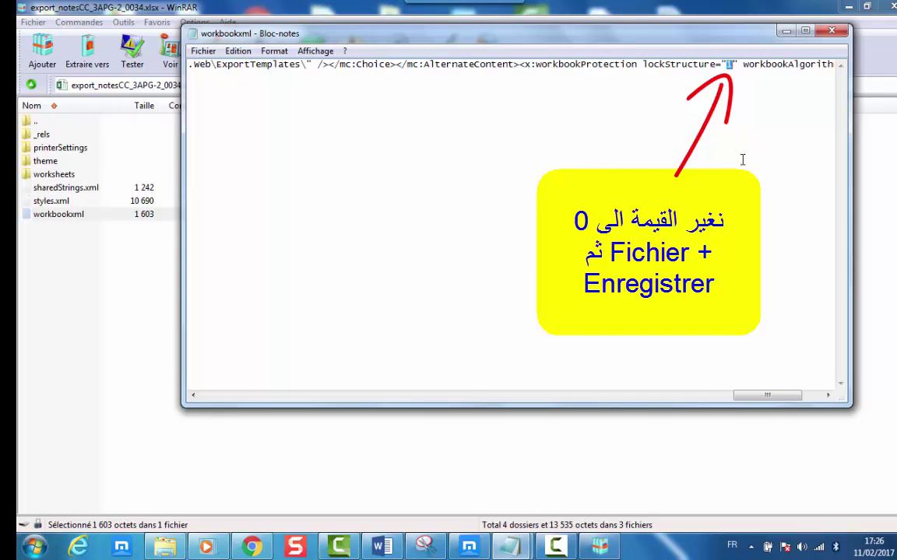
pyautogui.press('BackSpace')
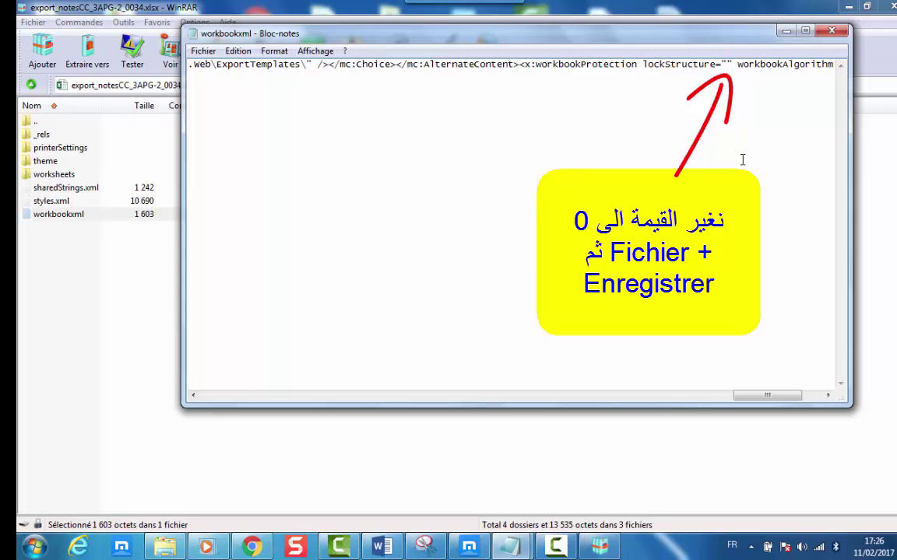
pyautogui.write('0')
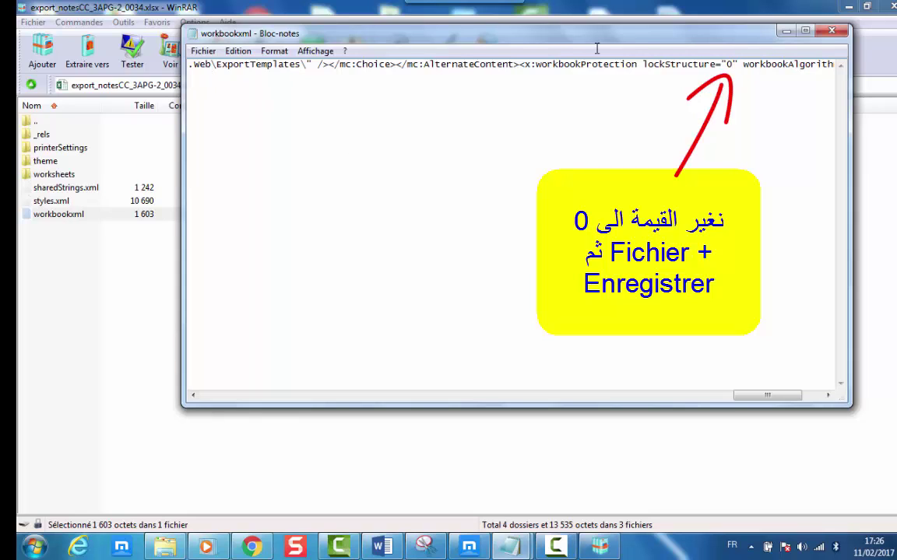
pyautogui.click(207, 53)
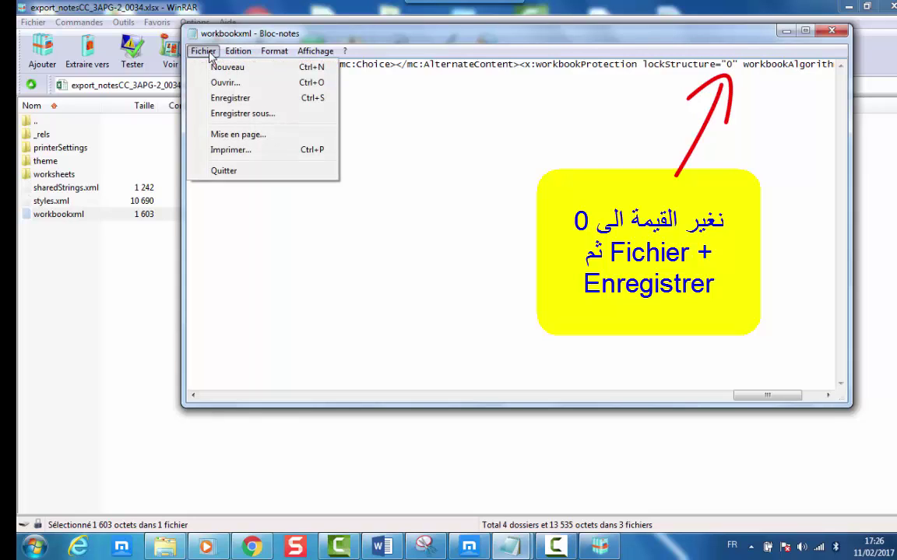
pyautogui.click(230, 98)
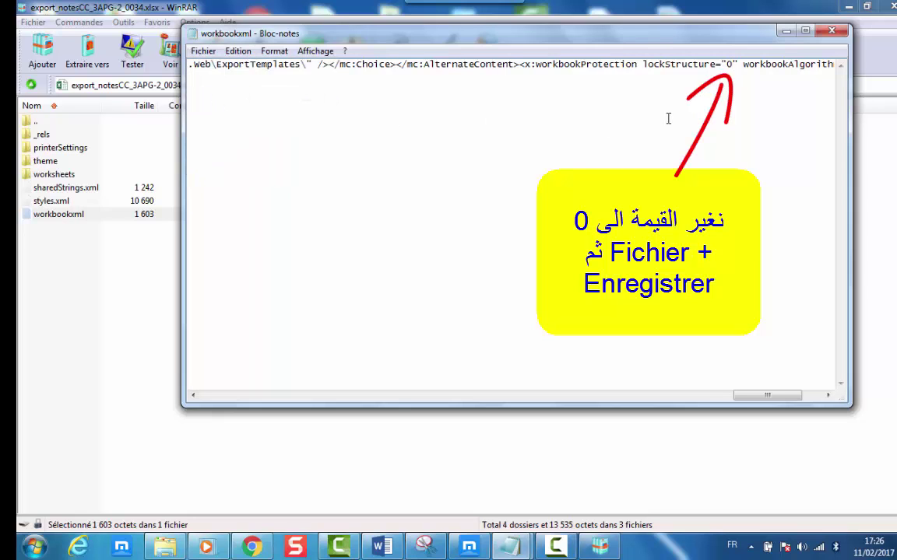
pyautogui.click(832, 31)
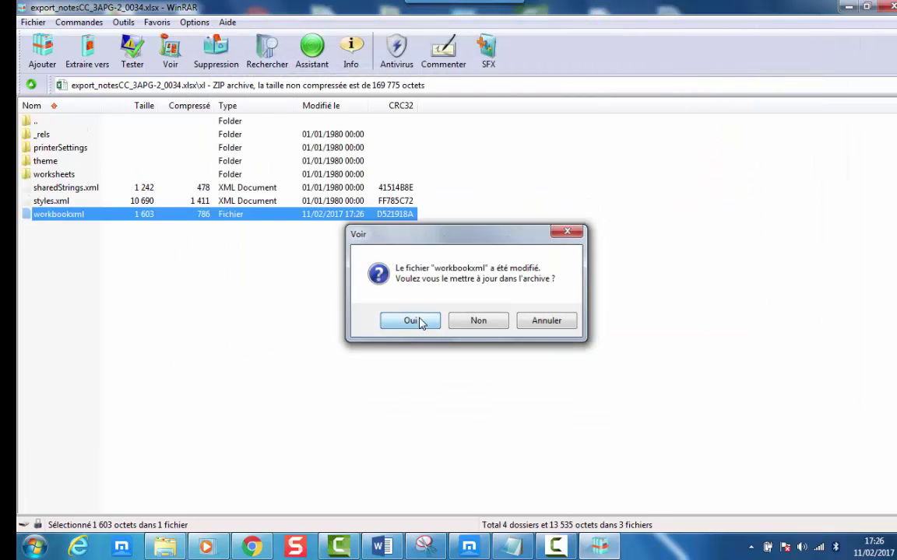
# Step: Accept updating the archive, then rename workbookxml back to workbook.xml
pyautogui.click(411, 321)
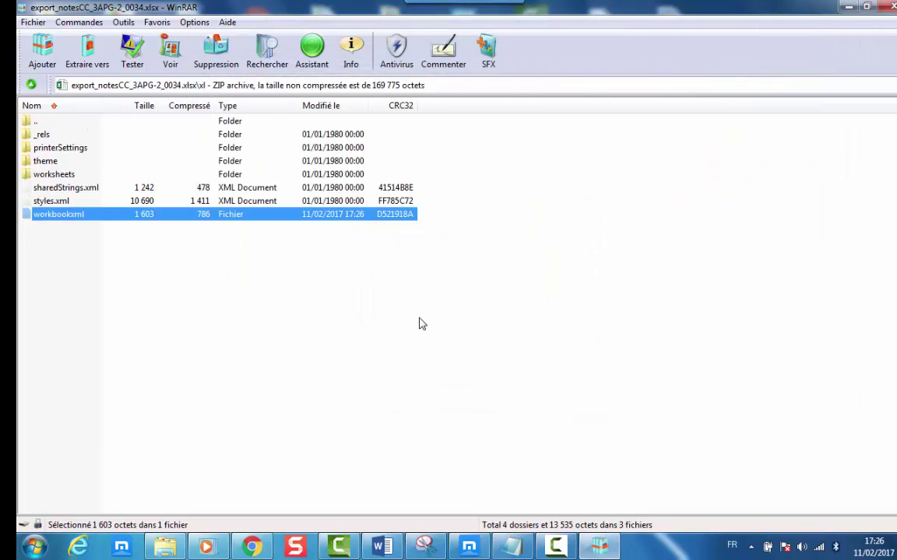
pyautogui.rightClick(67, 220)
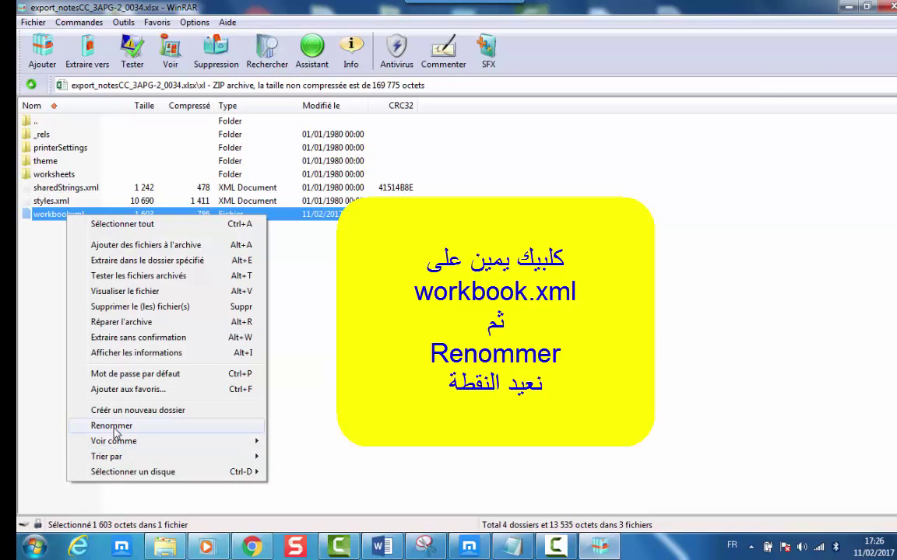
pyautogui.click(111, 426)
pyautogui.click(76, 217)
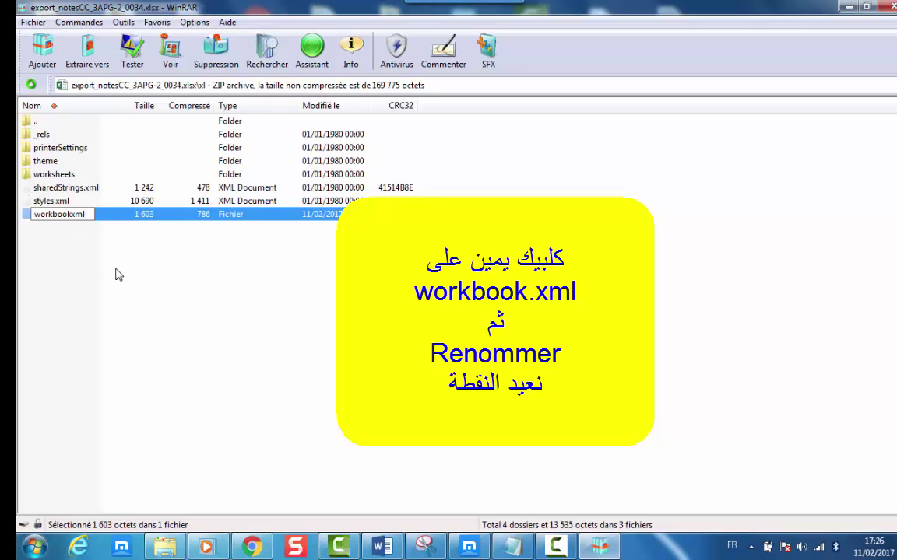
pyautogui.write('.')
pyautogui.click(151, 297)
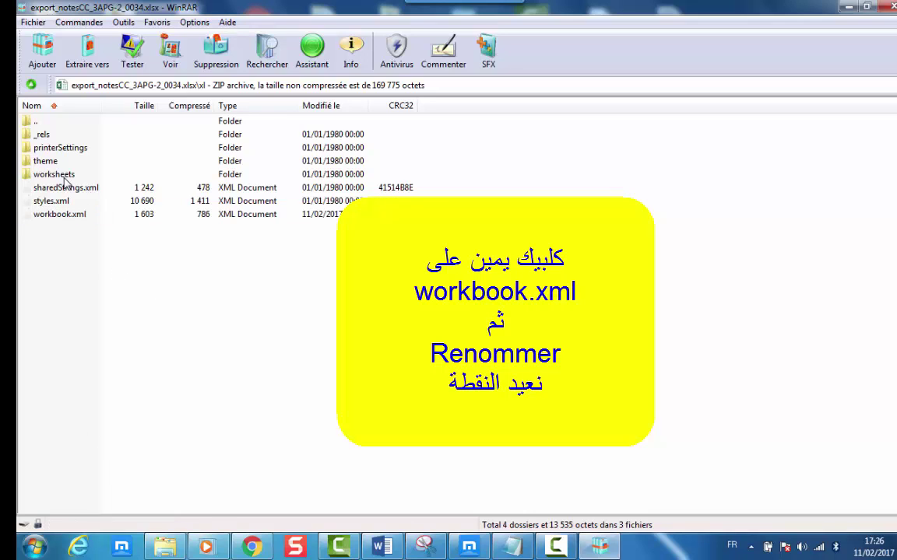
# Step: In the worksheets folder, rename sheet1.xml to sheet1xml and choose a program to open it
pyautogui.doubleClick(62, 175)
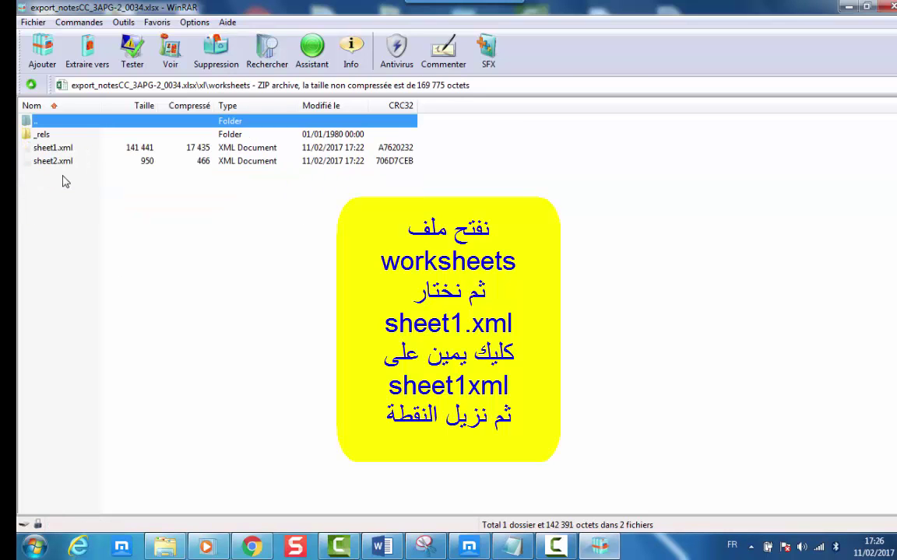
pyautogui.rightClick(62, 150)
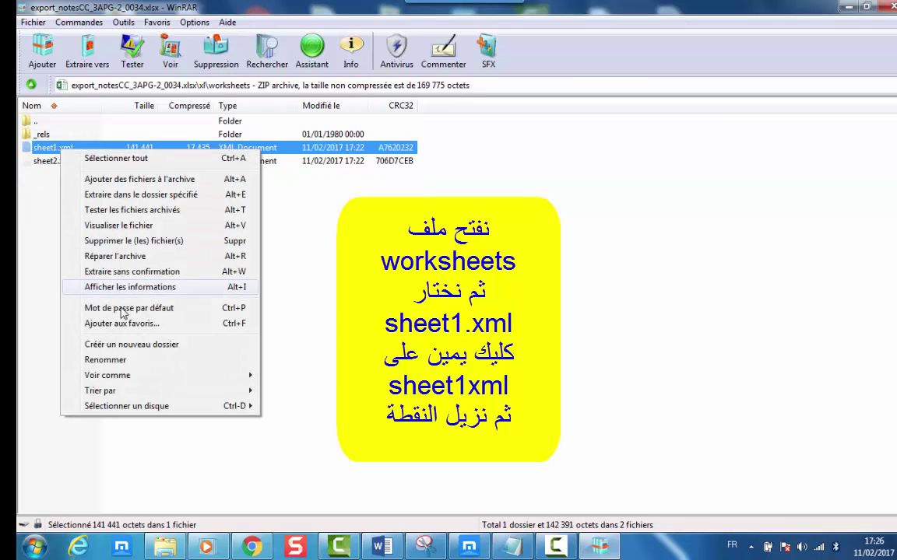
pyautogui.click(105, 361)
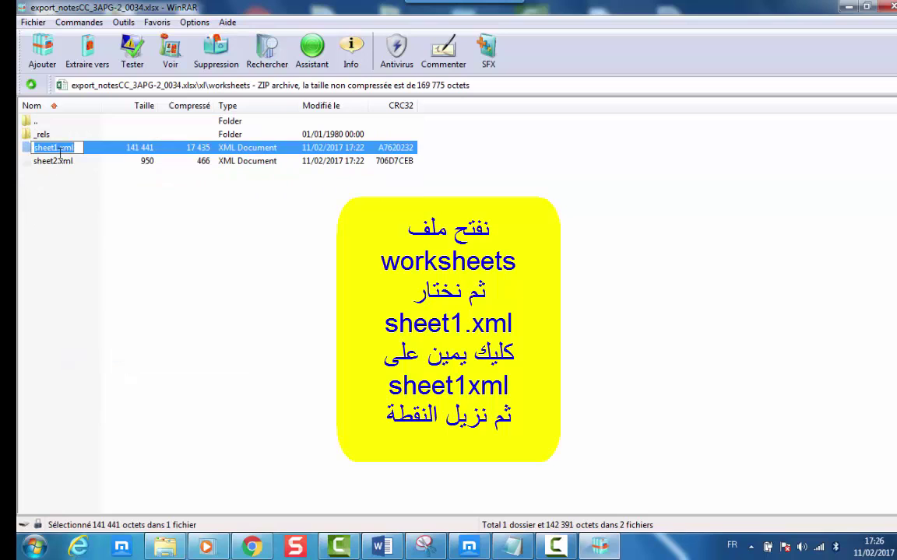
pyautogui.click(109, 224)
pyautogui.rightClick(51, 151)
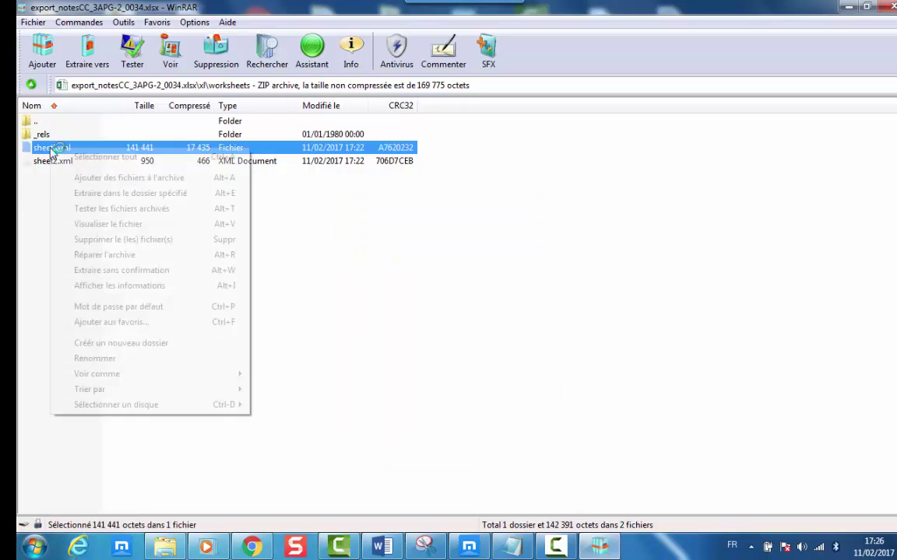
pyautogui.click(37, 148)
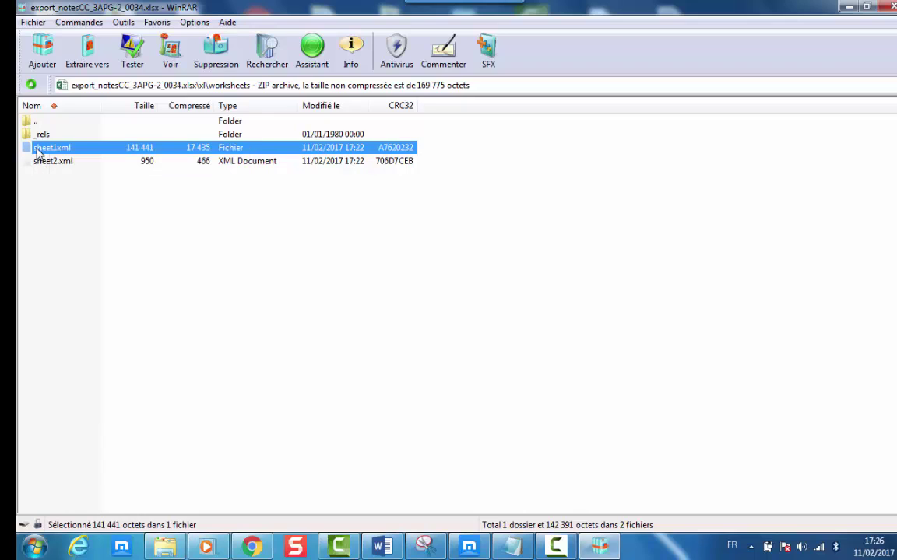
# Step: Open sheet1xml in Notepad and search for SHEETPROTECTION to locate the sheetProtection element
pyautogui.doubleClick(51, 147)
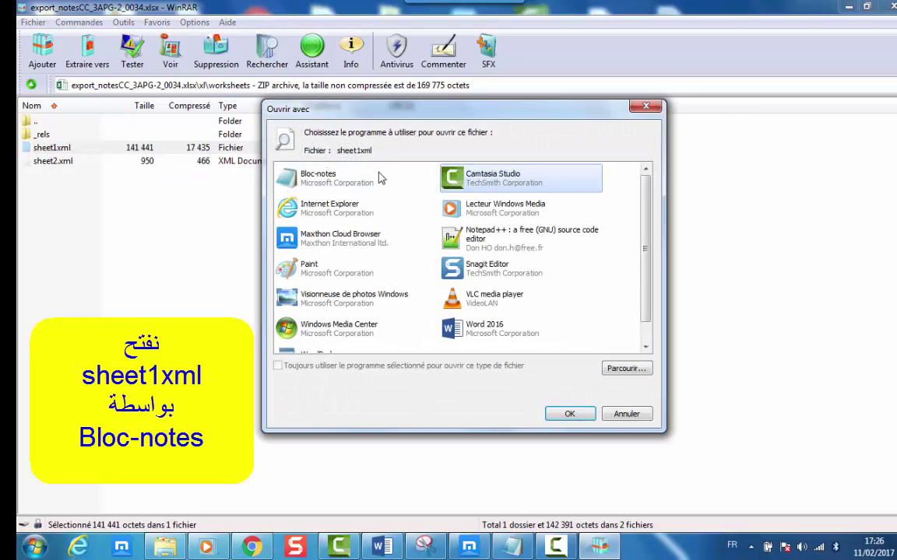
pyautogui.doubleClick(323, 178)
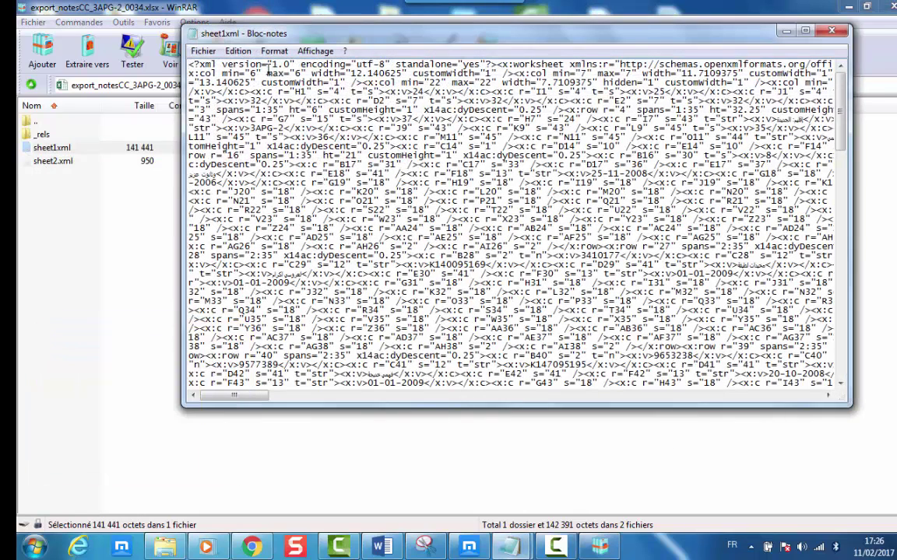
pyautogui.click(238, 51)
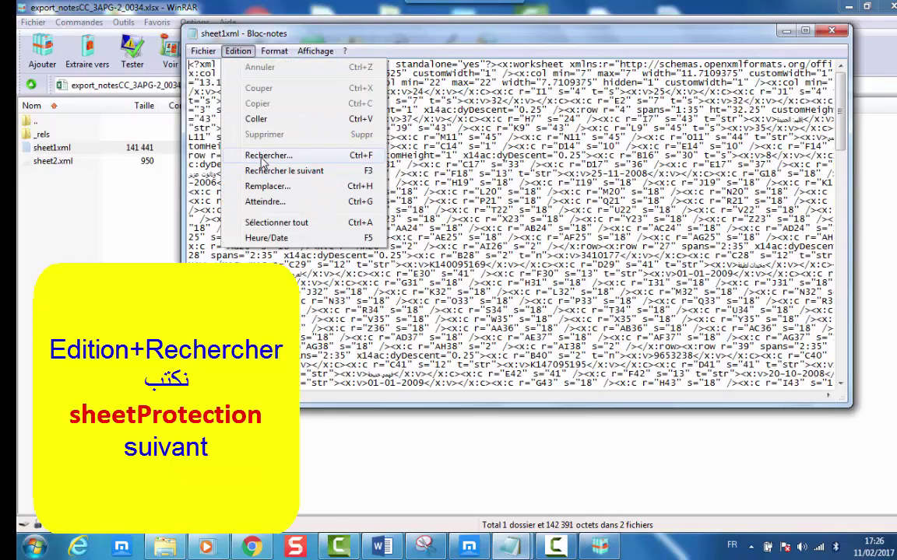
pyautogui.click(242, 154)
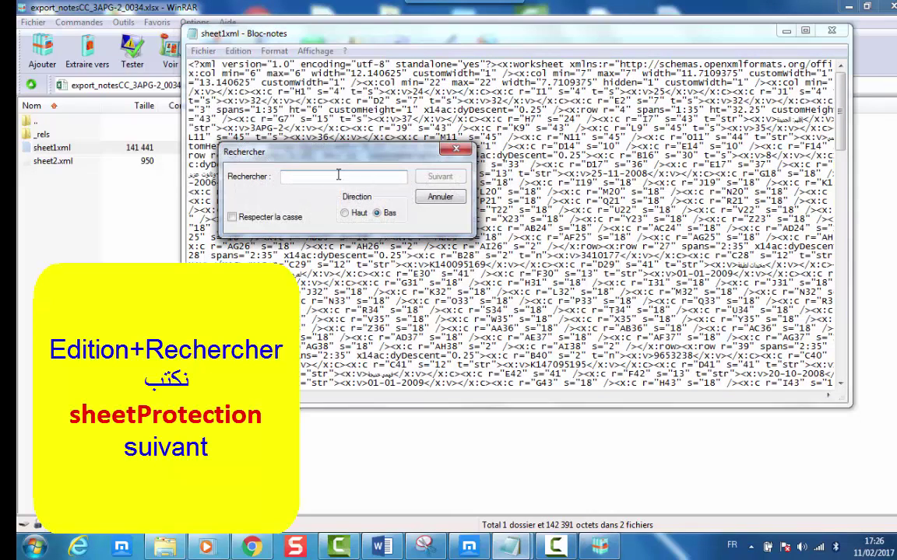
pyautogui.write('SH')
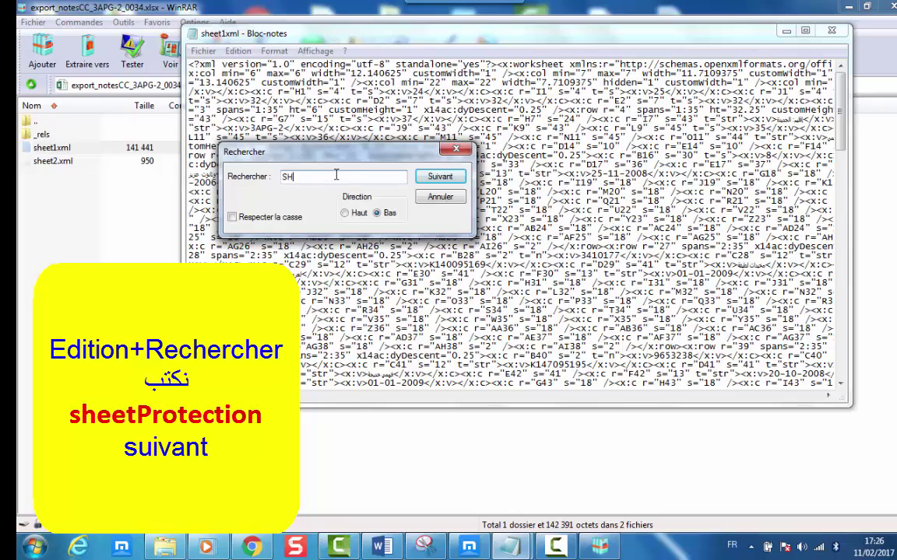
pyautogui.write('EETPROTECTION')
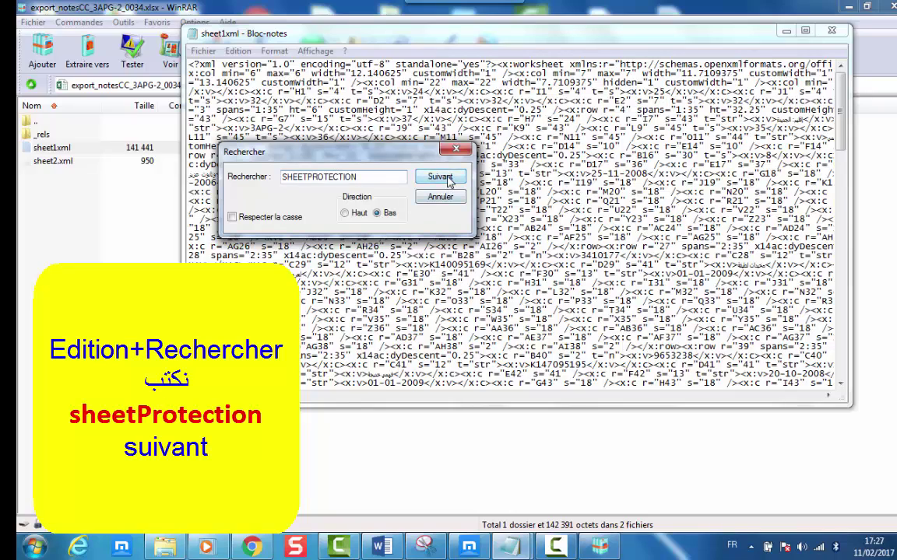
pyautogui.click(440, 177)
pyautogui.click(456, 150)
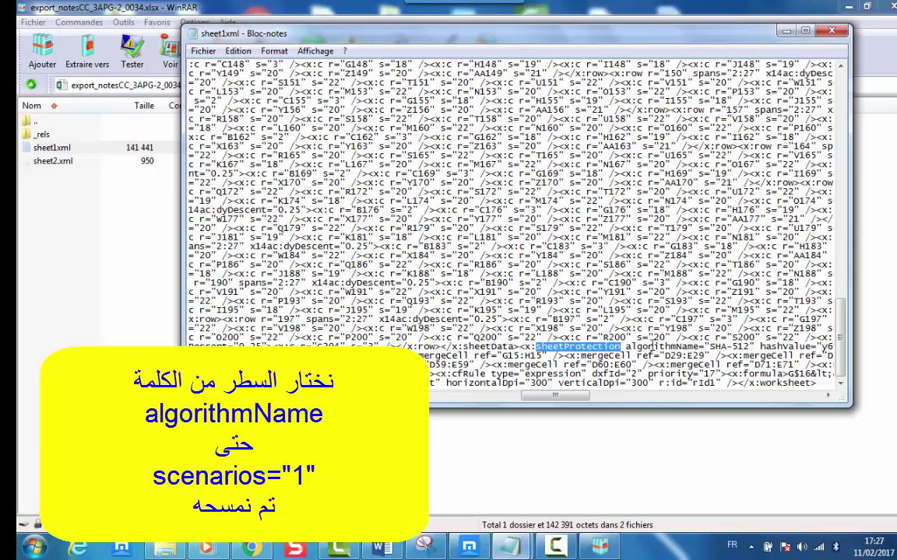
# Step: Select the sheetProtection attributes from algorithmName through scenarios="1" and strip them
pyautogui.moveTo(627, 347); pyautogui.dragTo(811, 347)
pyautogui.moveTo(827, 398); pyautogui.dragTo(829, 400)
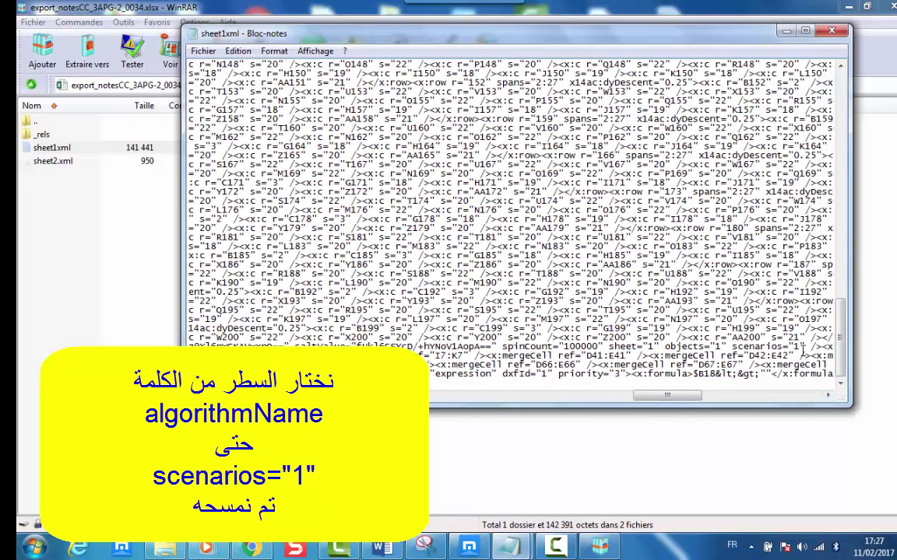
pyautogui.keyDown('shift'); pyautogui.click(806, 346); pyautogui.keyUp('shift')
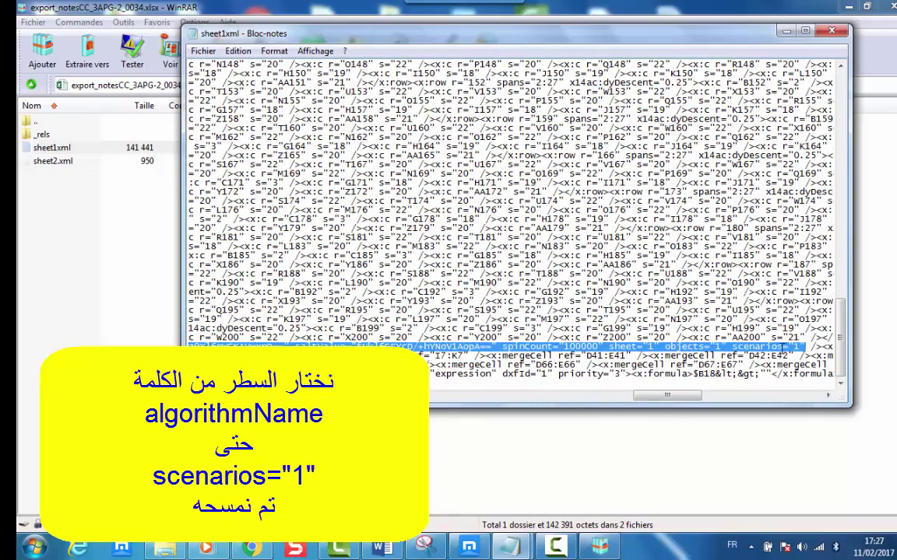
pyautogui.hscroll(-3, 707, 369)
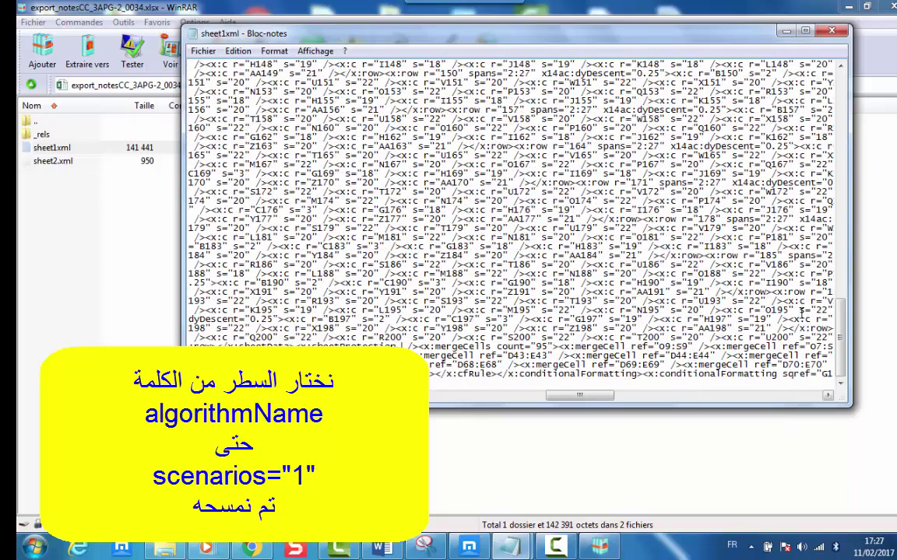
# Step: Save sheet1xml, close Notepad, and accept updating it in the WinRAR archive
pyautogui.click(202, 51)
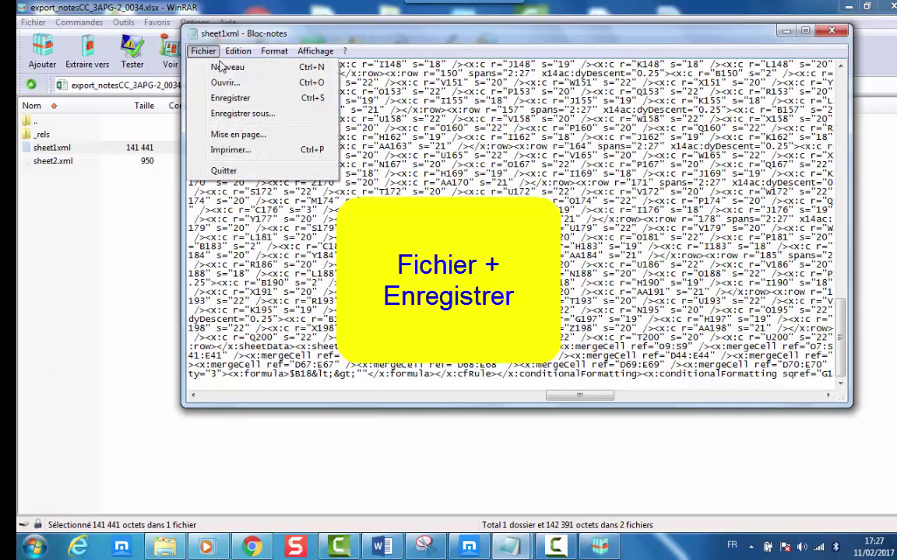
pyautogui.click(230, 97)
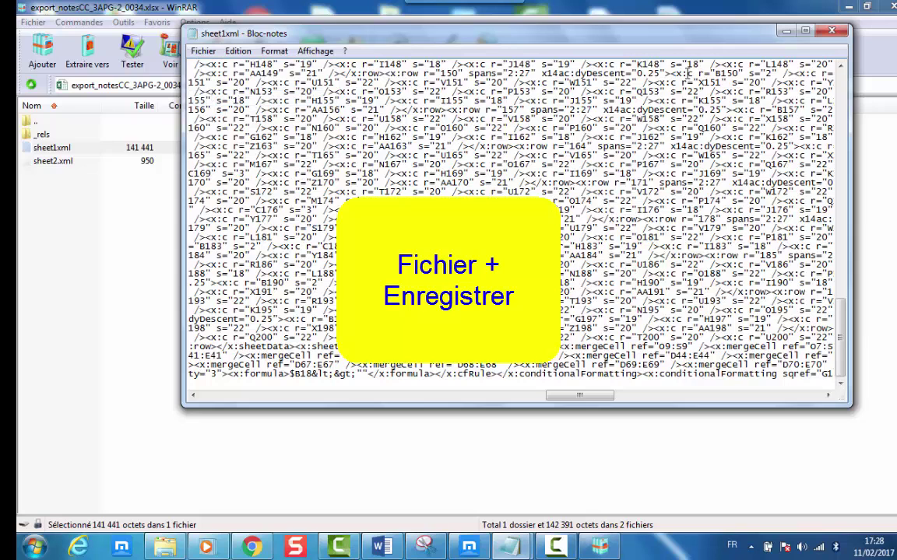
pyautogui.click(831, 30)
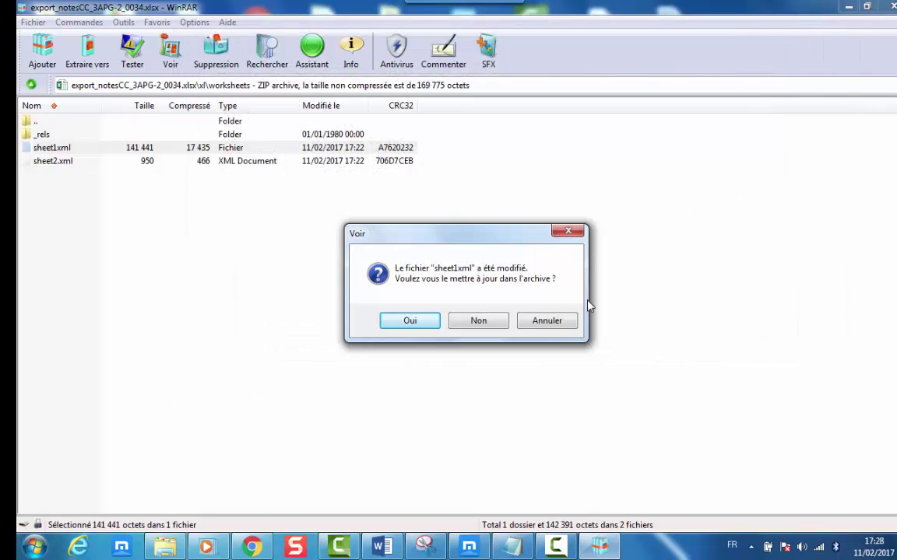
pyautogui.click(400, 326)
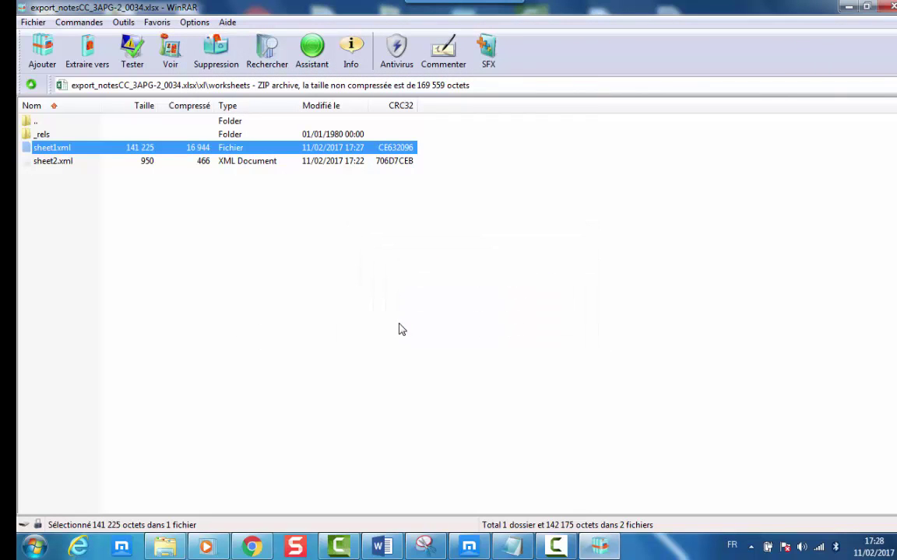
# Step: Rename the sheet1xml entry to sheet1.xml by inserting the missing dot
pyautogui.rightClick(63, 153)
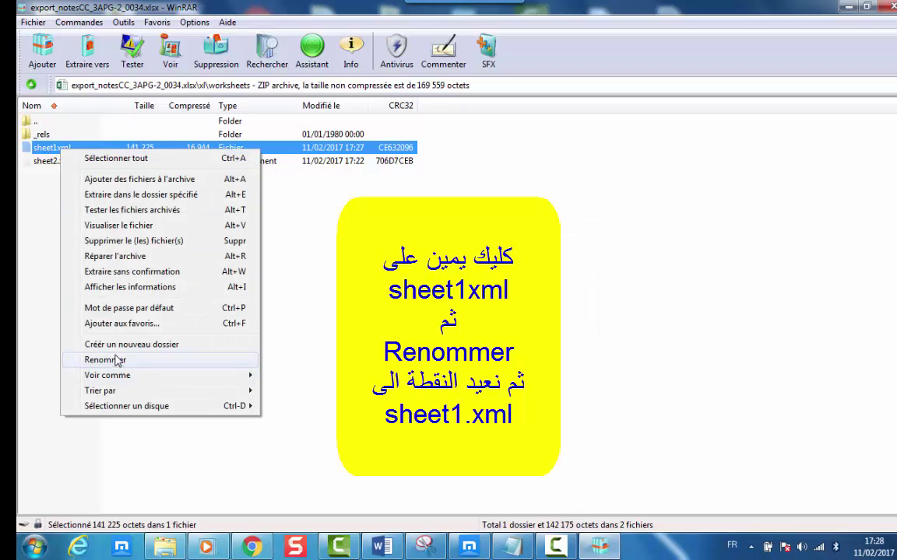
pyautogui.click(85, 324)
pyautogui.click(60, 149)
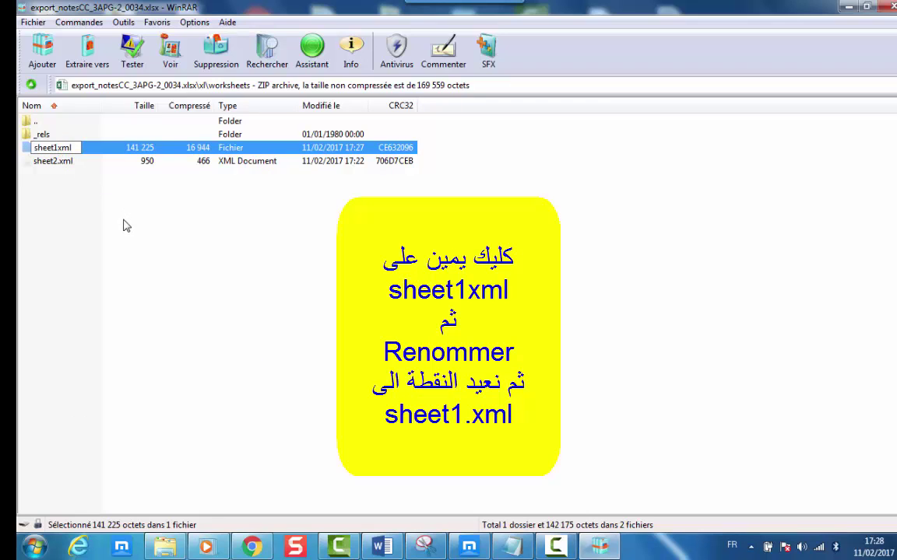
pyautogui.write('.')
pyautogui.click(296, 268)
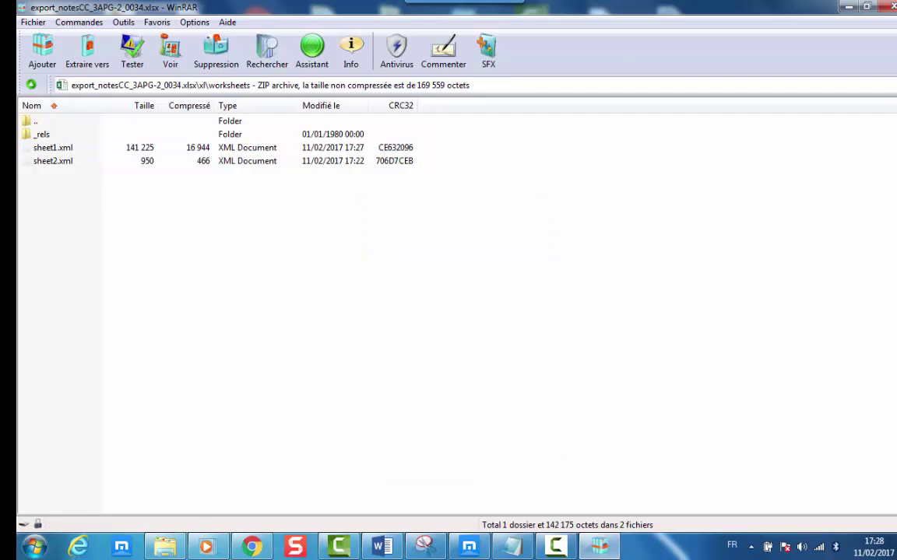
# Step: Close WinRAR and open export_notesCC_3APG-2_0034 from the UNPROTECT folder in Excel
pyautogui.click(888, 8)
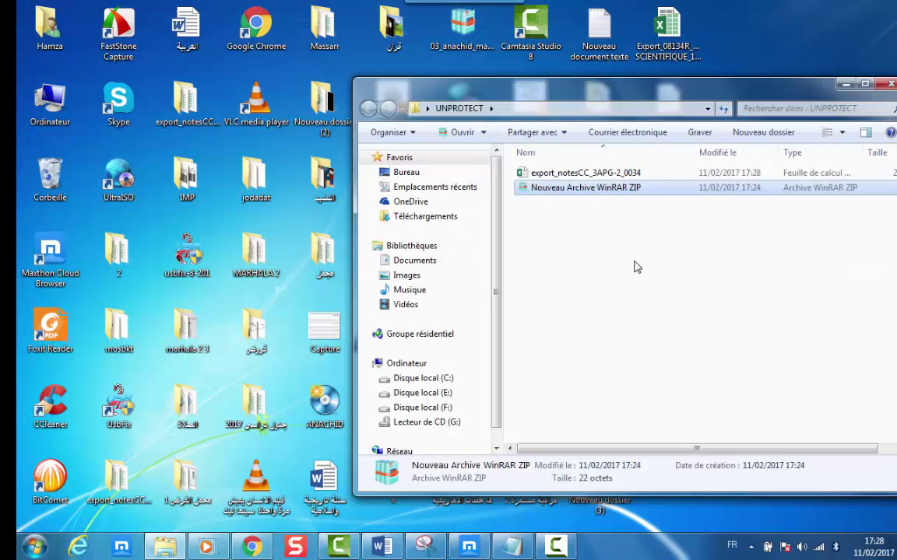
pyautogui.click(607, 173)
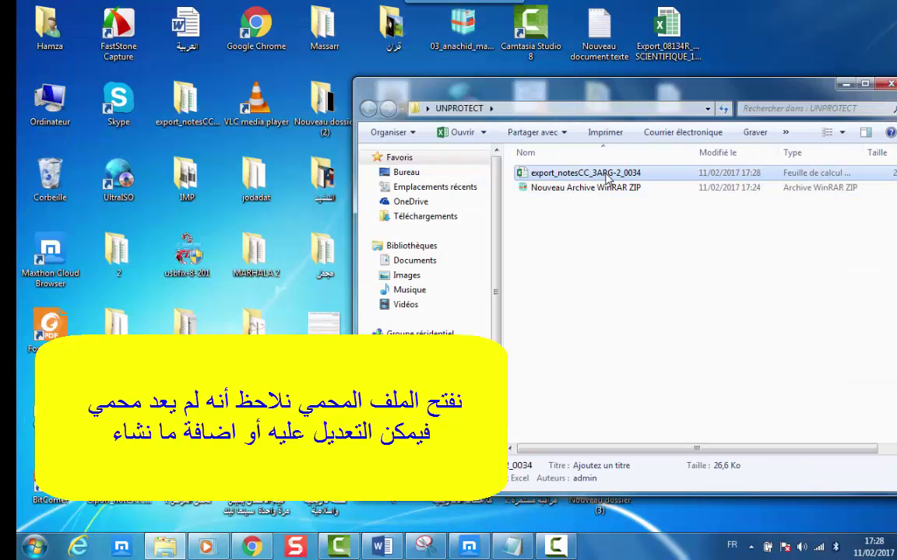
pyautogui.doubleClick(607, 174)
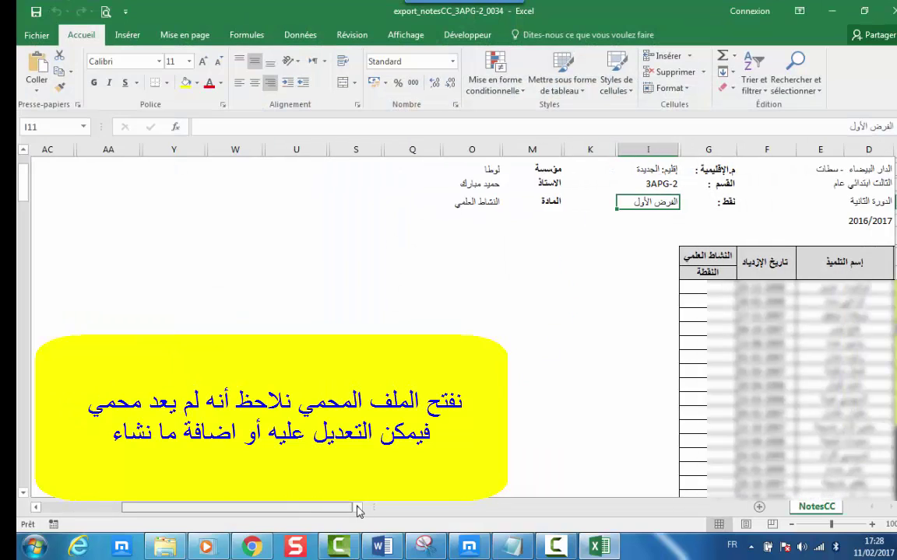
# Step: Open student name cells for editing to confirm the sheet now accepts edits
pyautogui.doubleClick(751, 287)
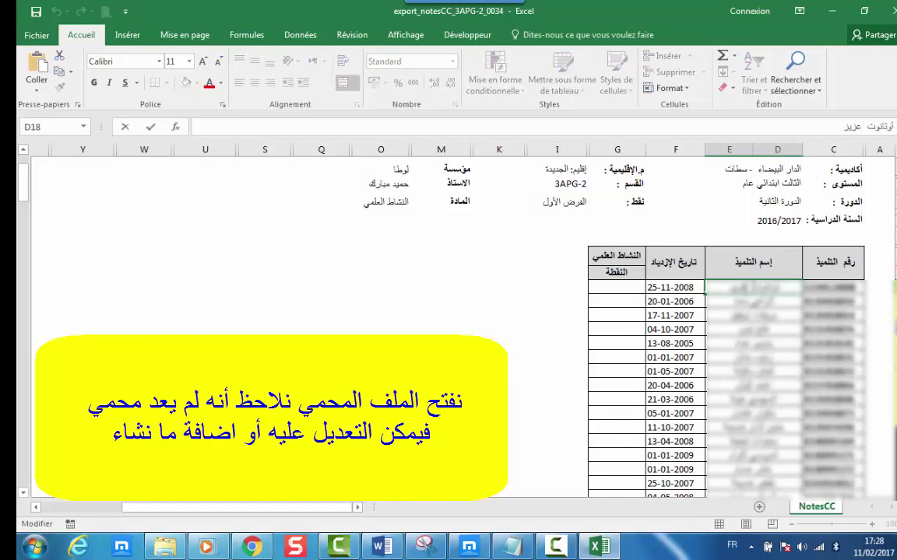
pyautogui.doubleClick(751, 287)
pyautogui.press('Return')
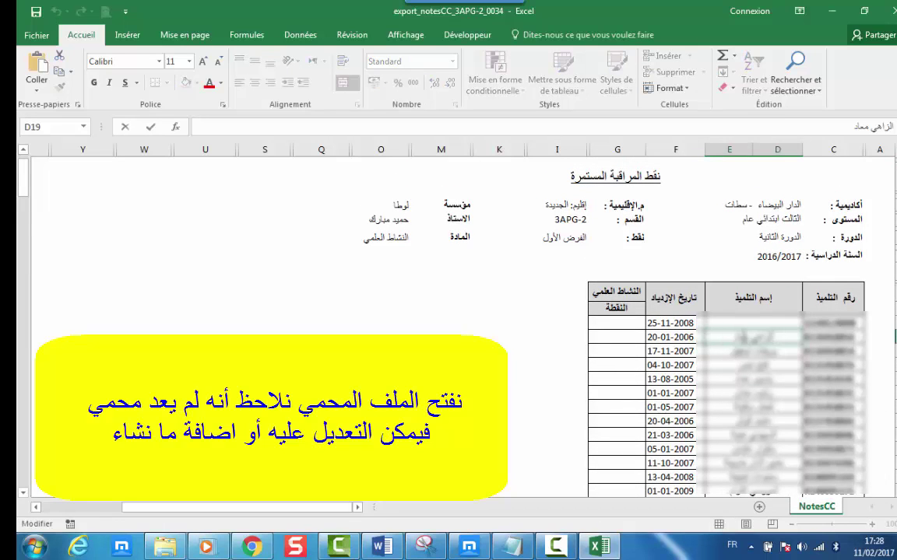
pyautogui.doubleClick(751, 336)
# Step: Make the academy cell D7 bold, size 14, with yellow fill
pyautogui.click(674, 205)
pyautogui.click(188, 60)
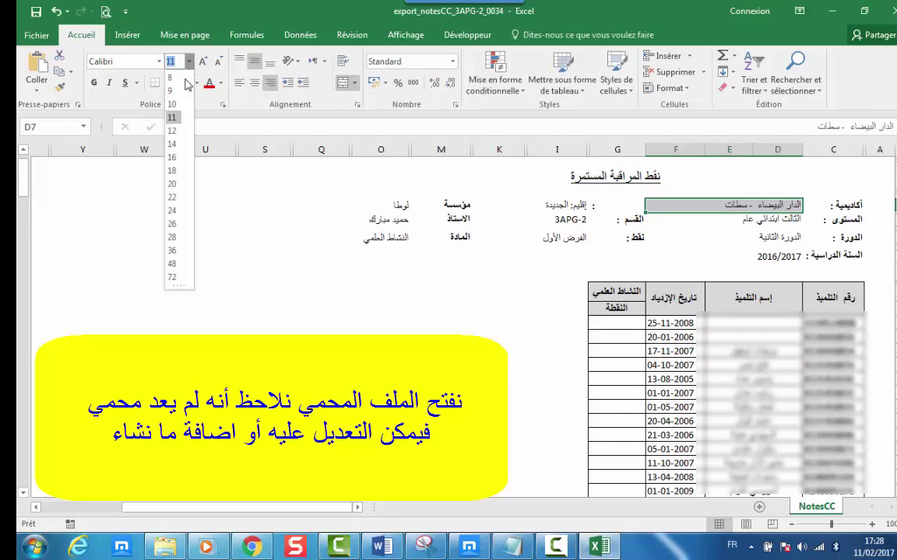
pyautogui.click(173, 224)
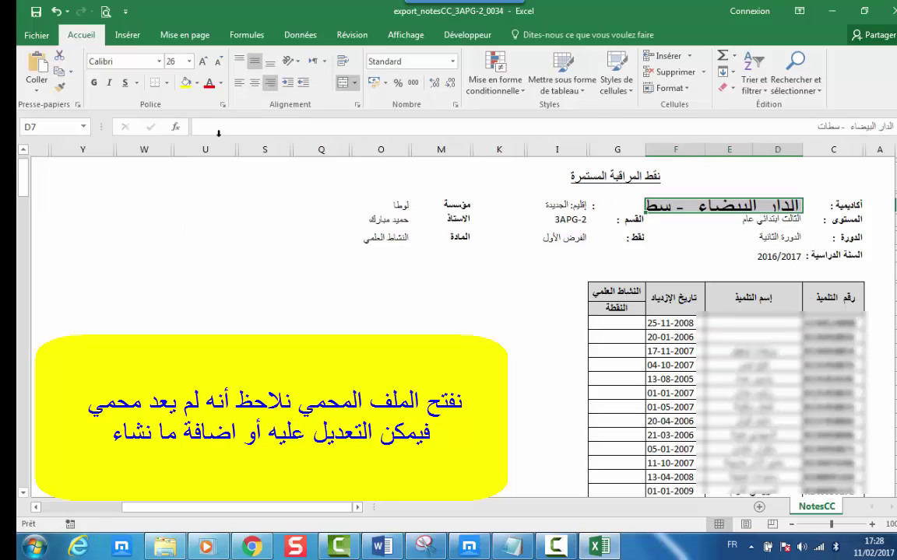
pyautogui.click(190, 62)
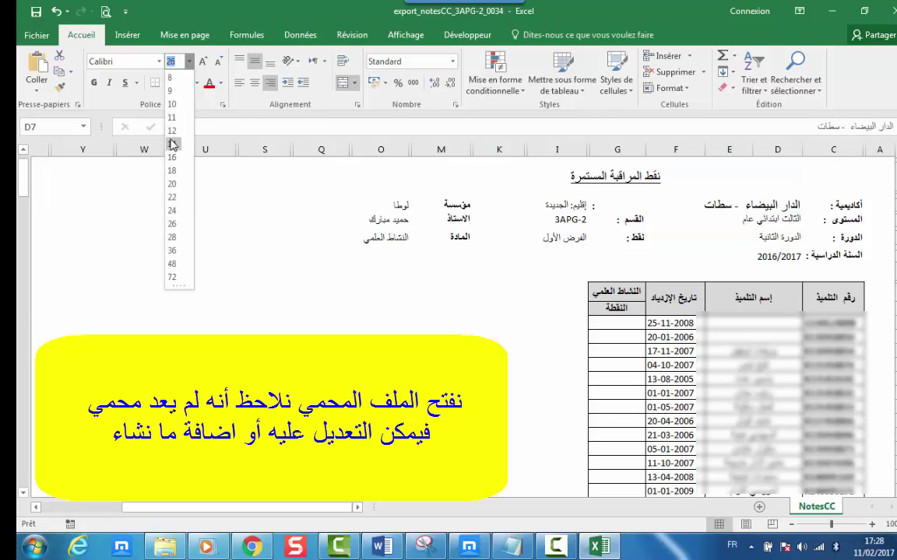
pyautogui.click(156, 131)
pyautogui.click(95, 82)
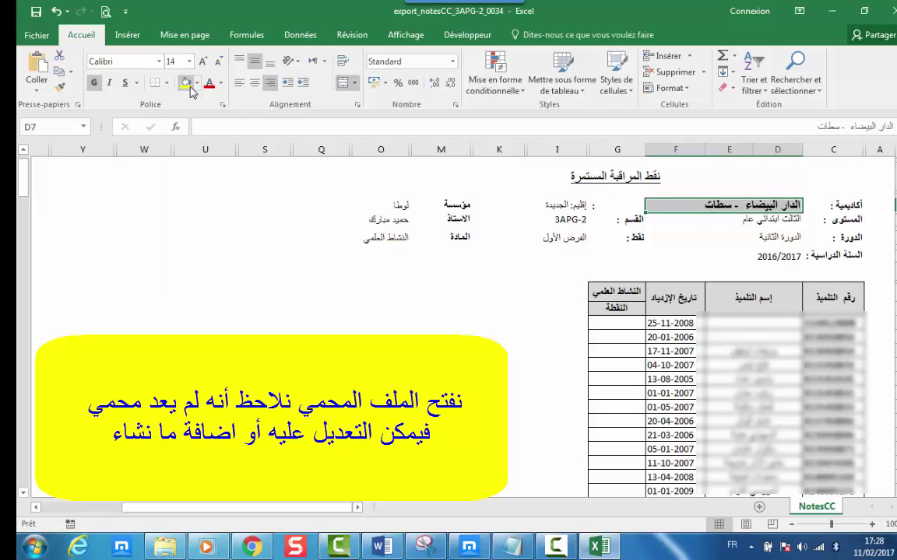
pyautogui.click(185, 82)
pyautogui.click(438, 306)
# Step: Make the institution cell O7 bold, size 12, with yellow fill
pyautogui.click(401, 204)
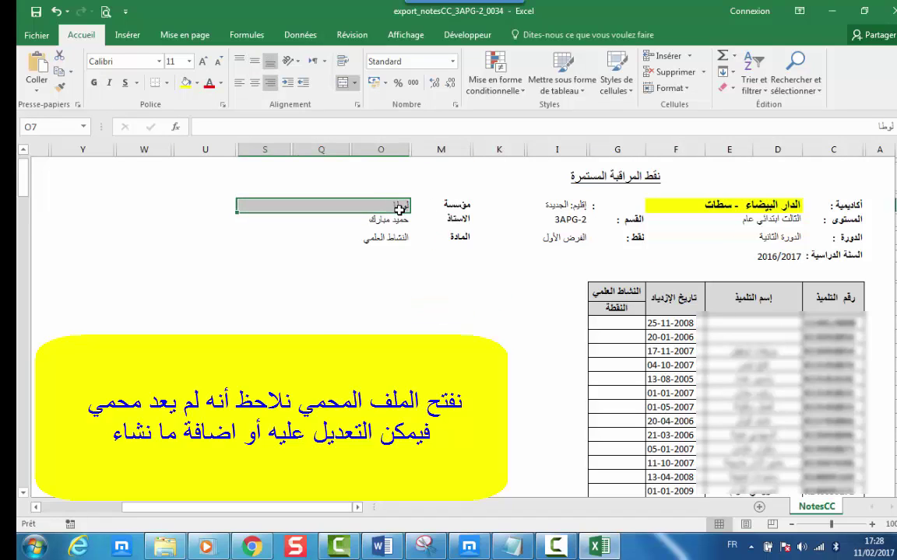
pyautogui.click(189, 62)
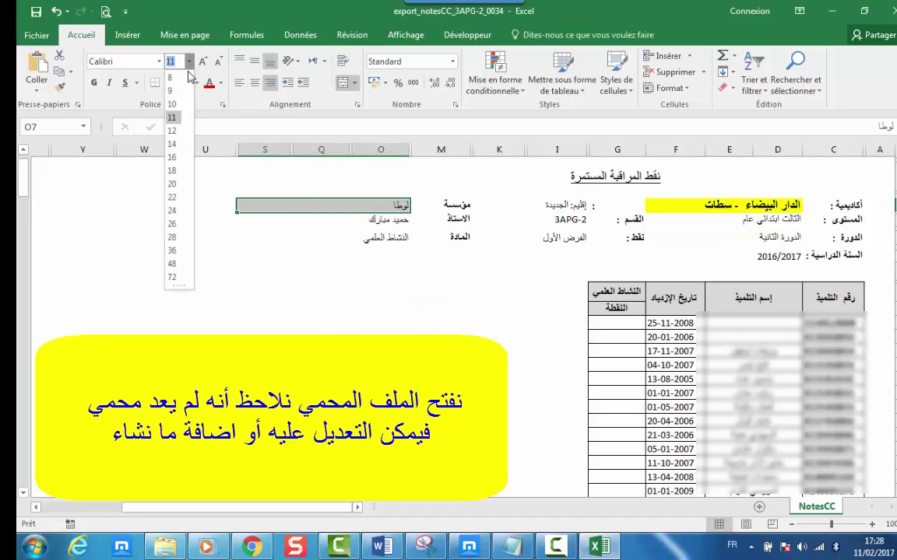
pyautogui.click(173, 158)
pyautogui.click(94, 83)
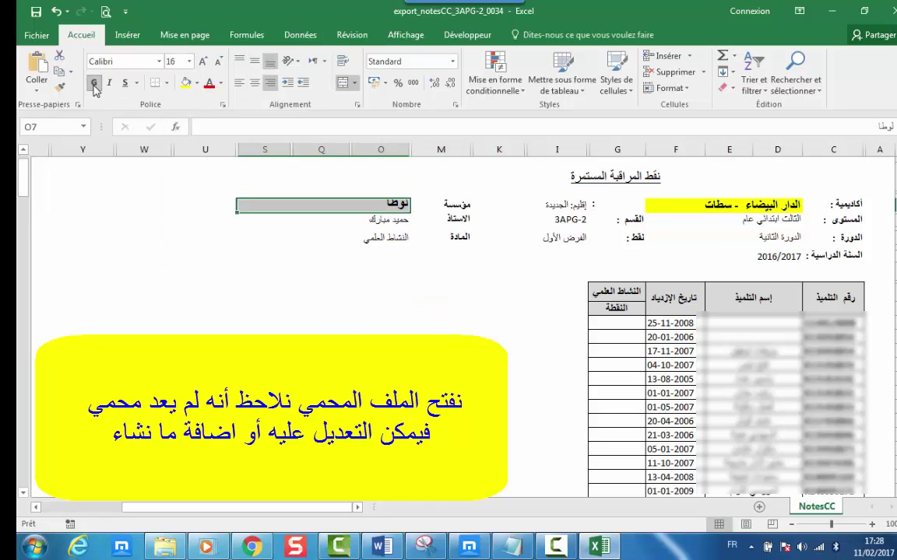
pyautogui.click(186, 84)
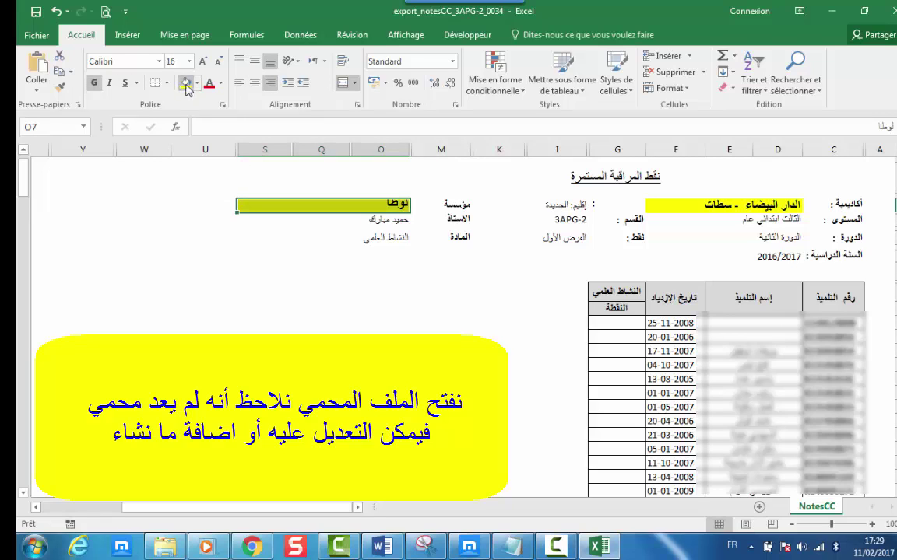
pyautogui.click(190, 61)
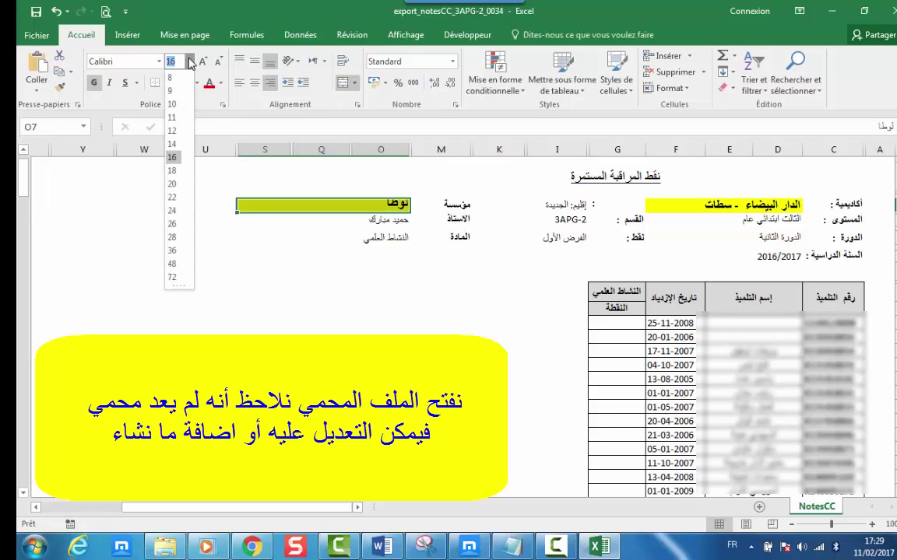
pyautogui.click(184, 131)
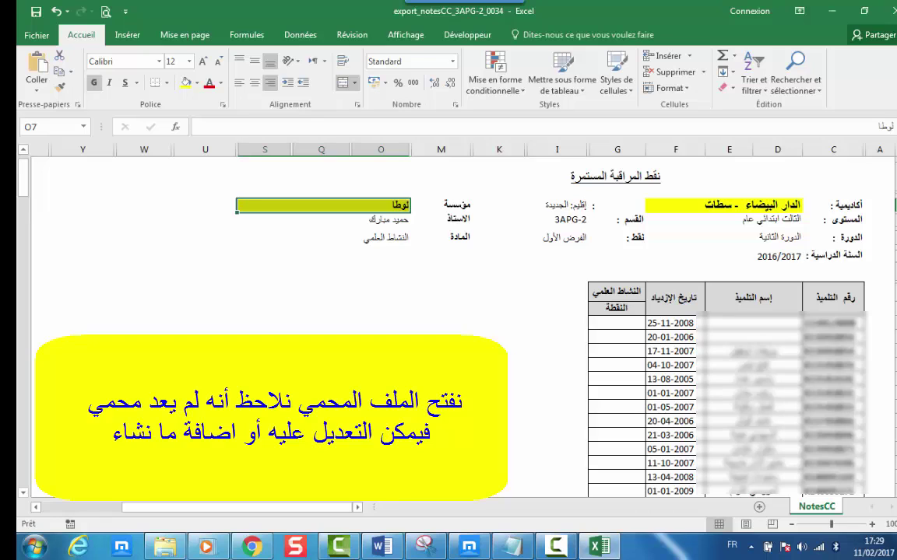
pyautogui.click(506, 321)
pyautogui.click(390, 226)
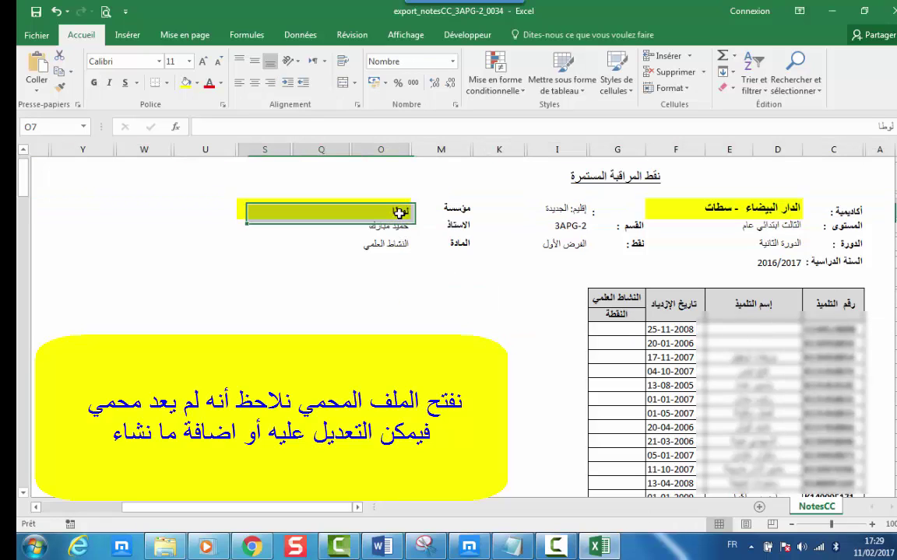
# Step: Colour the teacher's name in O9 dark blue
pyautogui.click(220, 82)
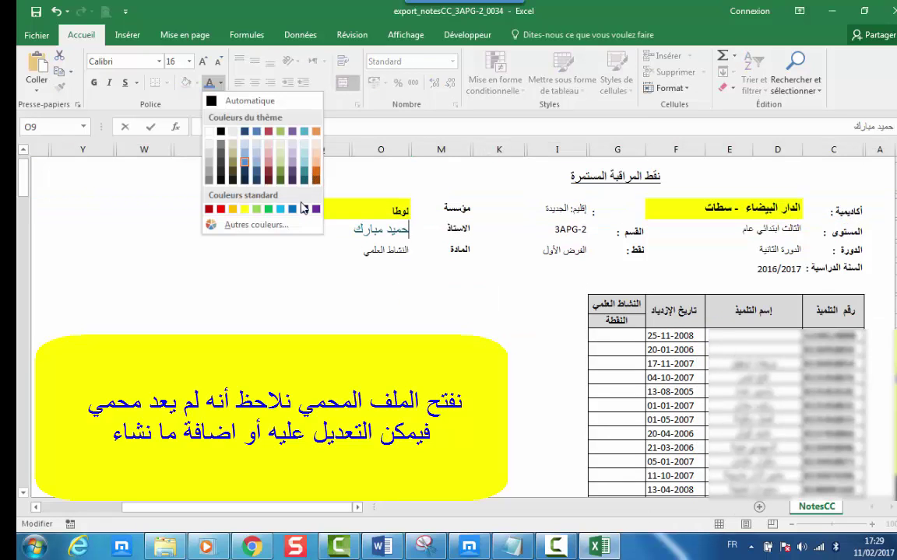
pyautogui.click(303, 210)
pyautogui.click(464, 321)
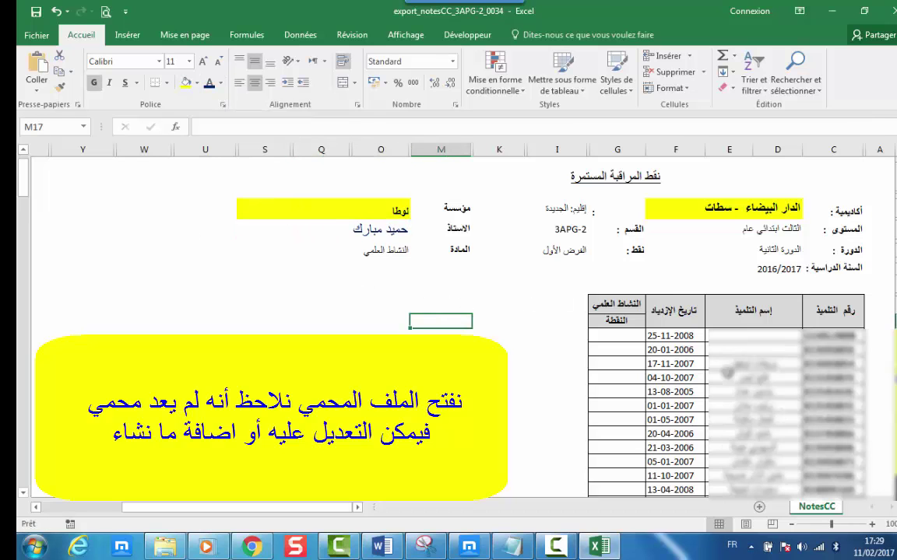
# Step: Replace the G16 header text with 'الي', then select the province text in I7
pyautogui.click(675, 336)
pyautogui.hotkey('ctrl', 'Down')
pyautogui.scroll(10, 615, 298)
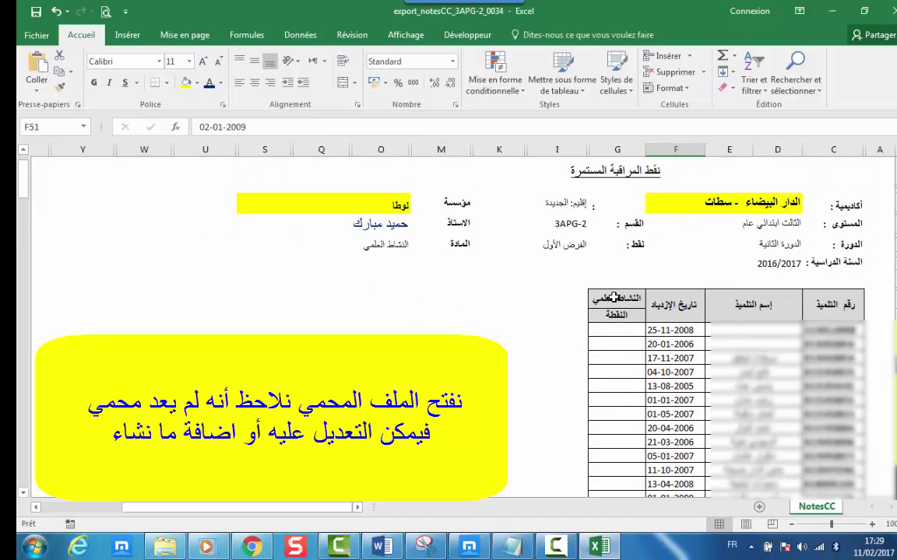
pyautogui.click(615, 298)
pyautogui.write('الي')
pyautogui.click(592, 232)
pyautogui.doubleClick(543, 211)
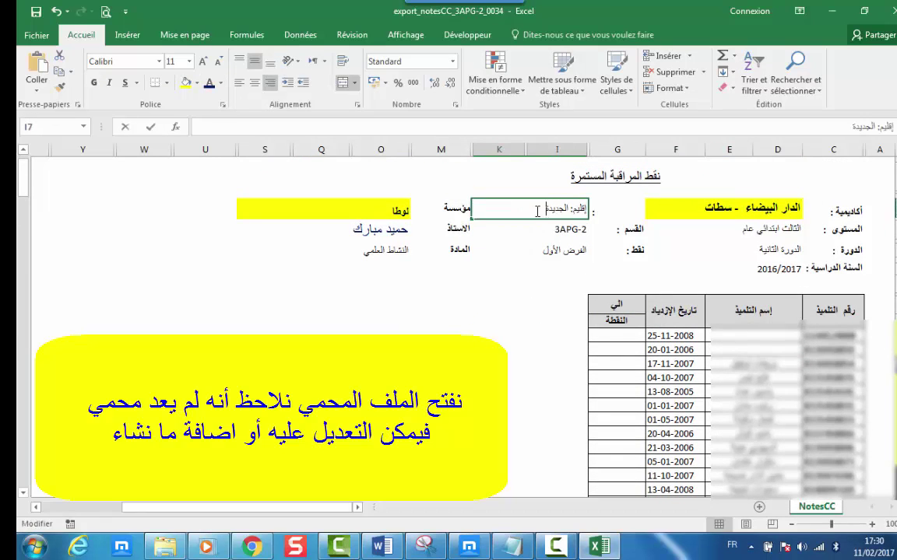
pyautogui.moveTo(544, 210); pyautogui.dragTo(597, 207)
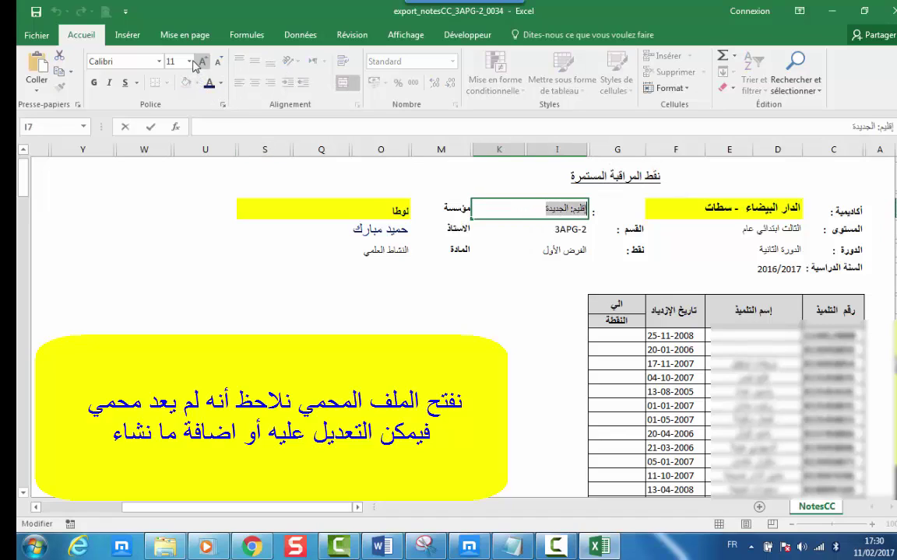